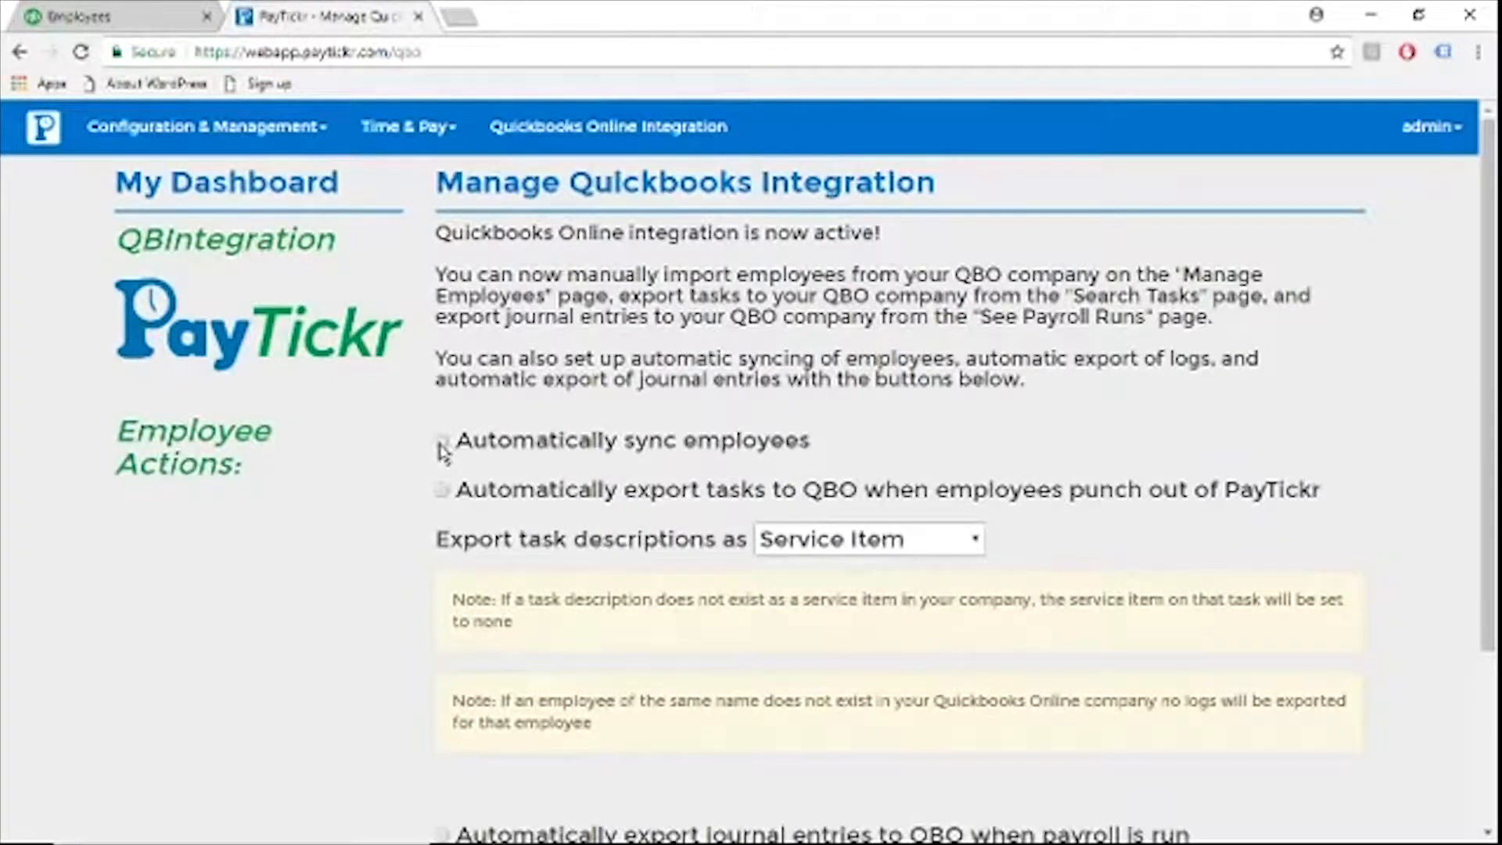
# Enable automatic employee syncing in the QuickBooks Online integration settings and save the changes
pyautogui.click(442, 443)
pyautogui.scroll(-1, 416, 468)
pyautogui.scroll(-2, 415, 468)
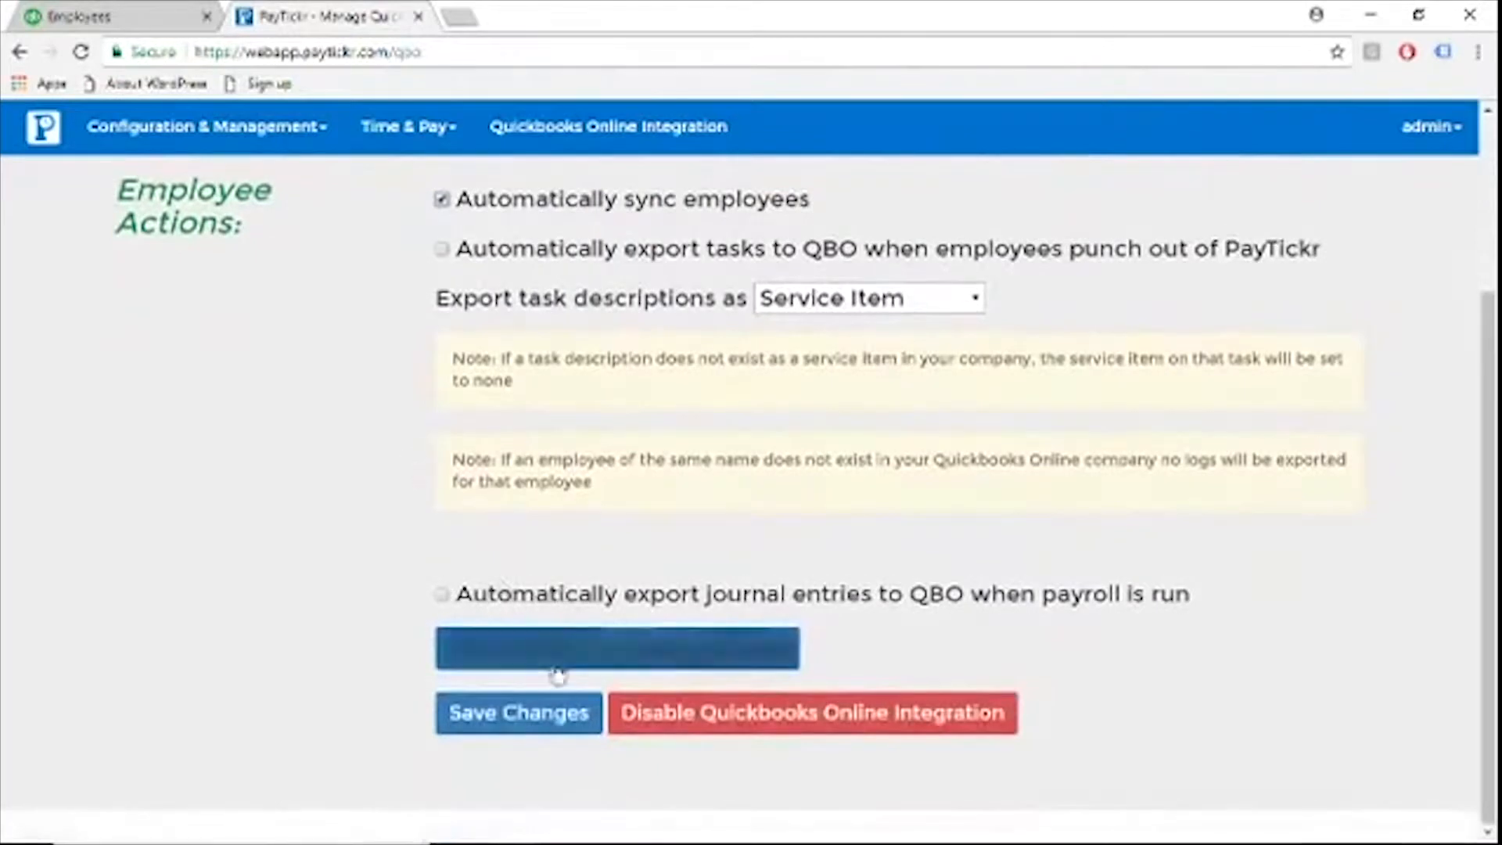
pyautogui.click(528, 724)
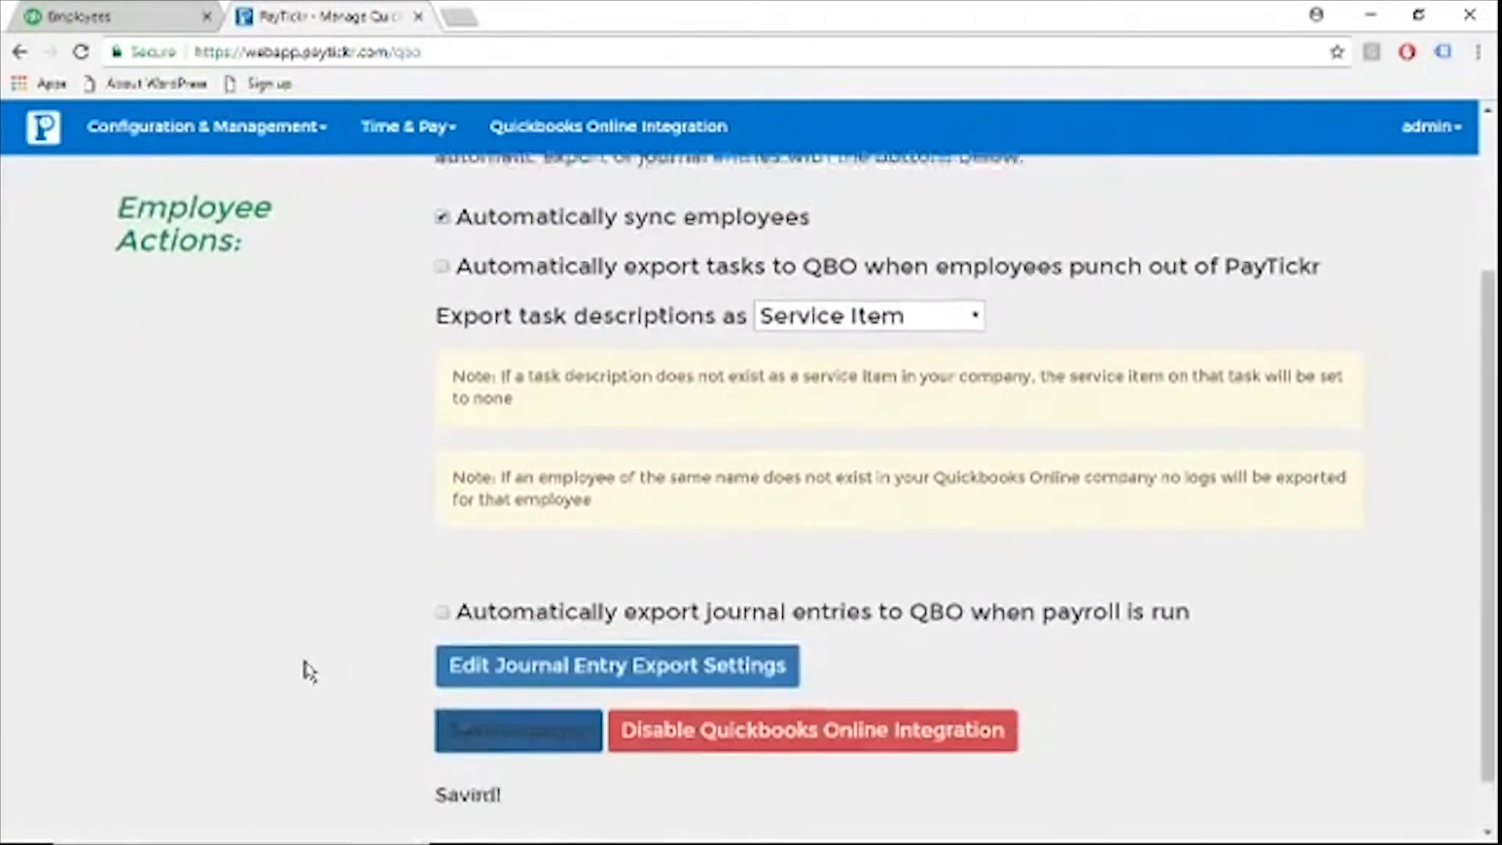
# Open the Manage Employees page and compare its list with the employee list in QuickBooks Online
pyautogui.scroll(1, 310, 671)
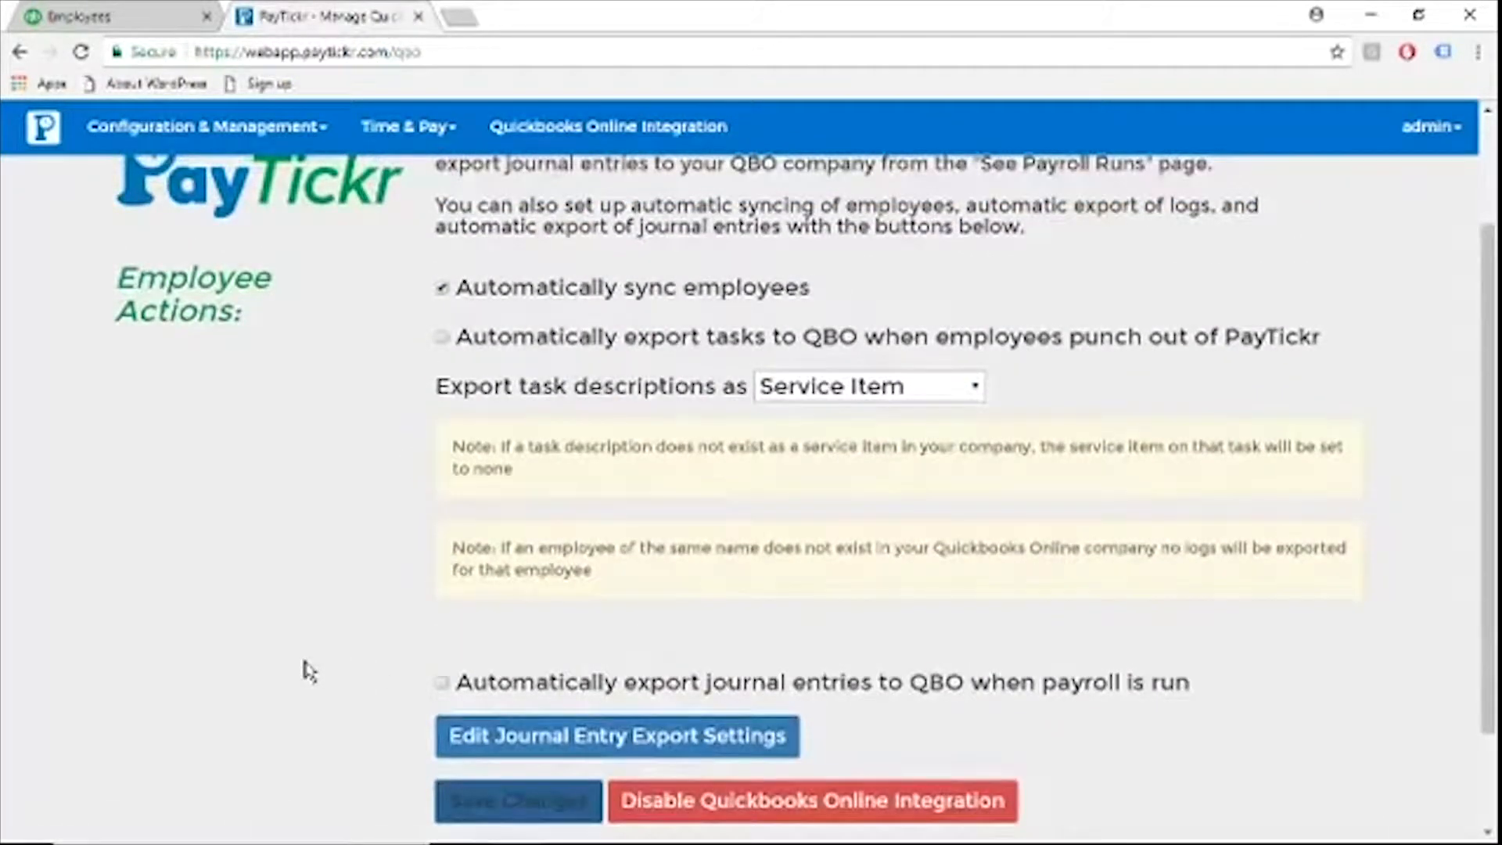
pyautogui.scroll(1, 310, 671)
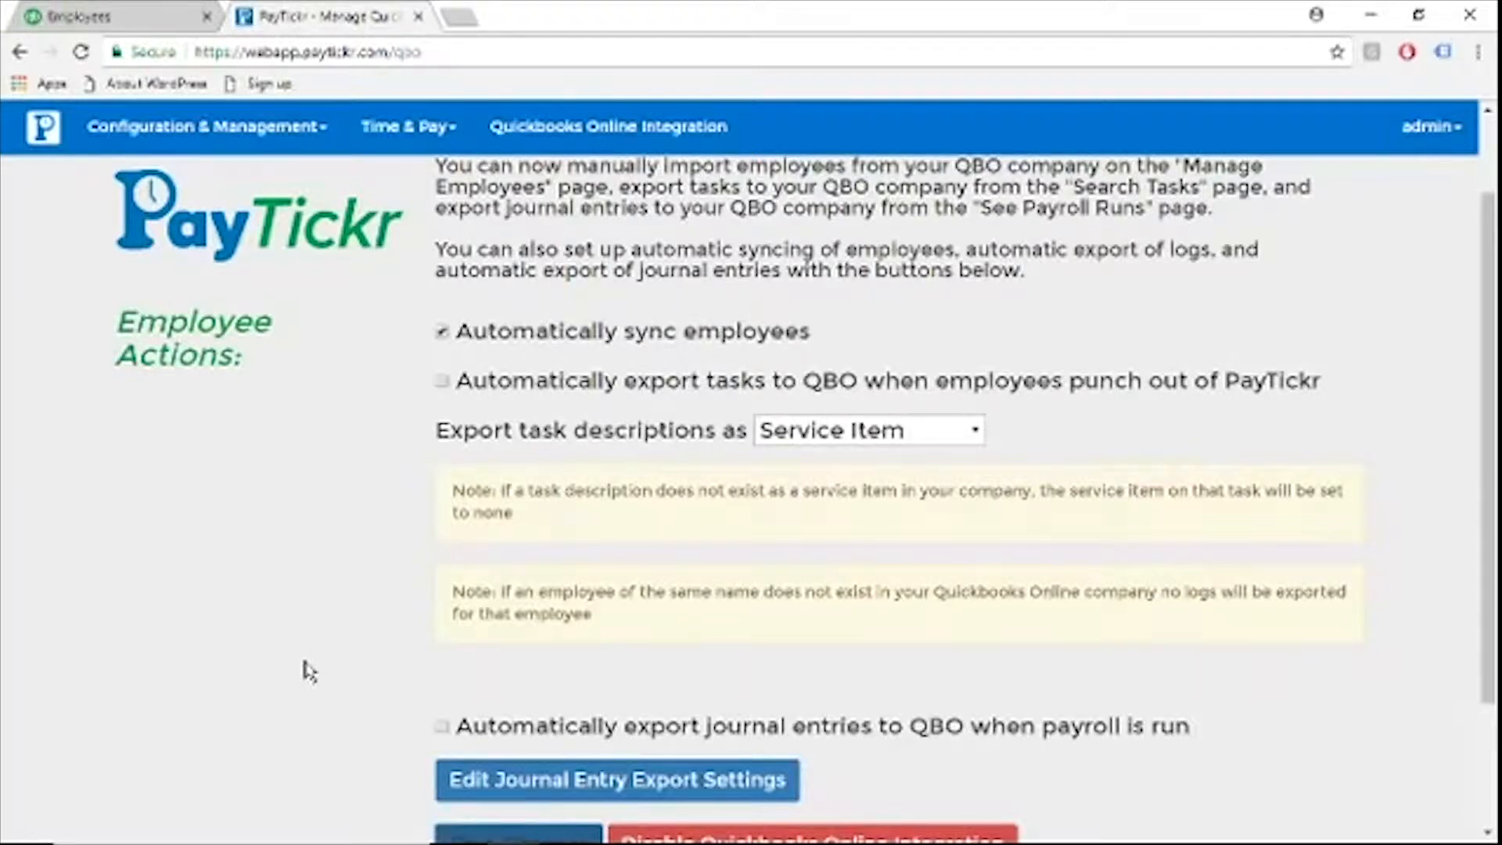
pyautogui.scroll(1, 309, 671)
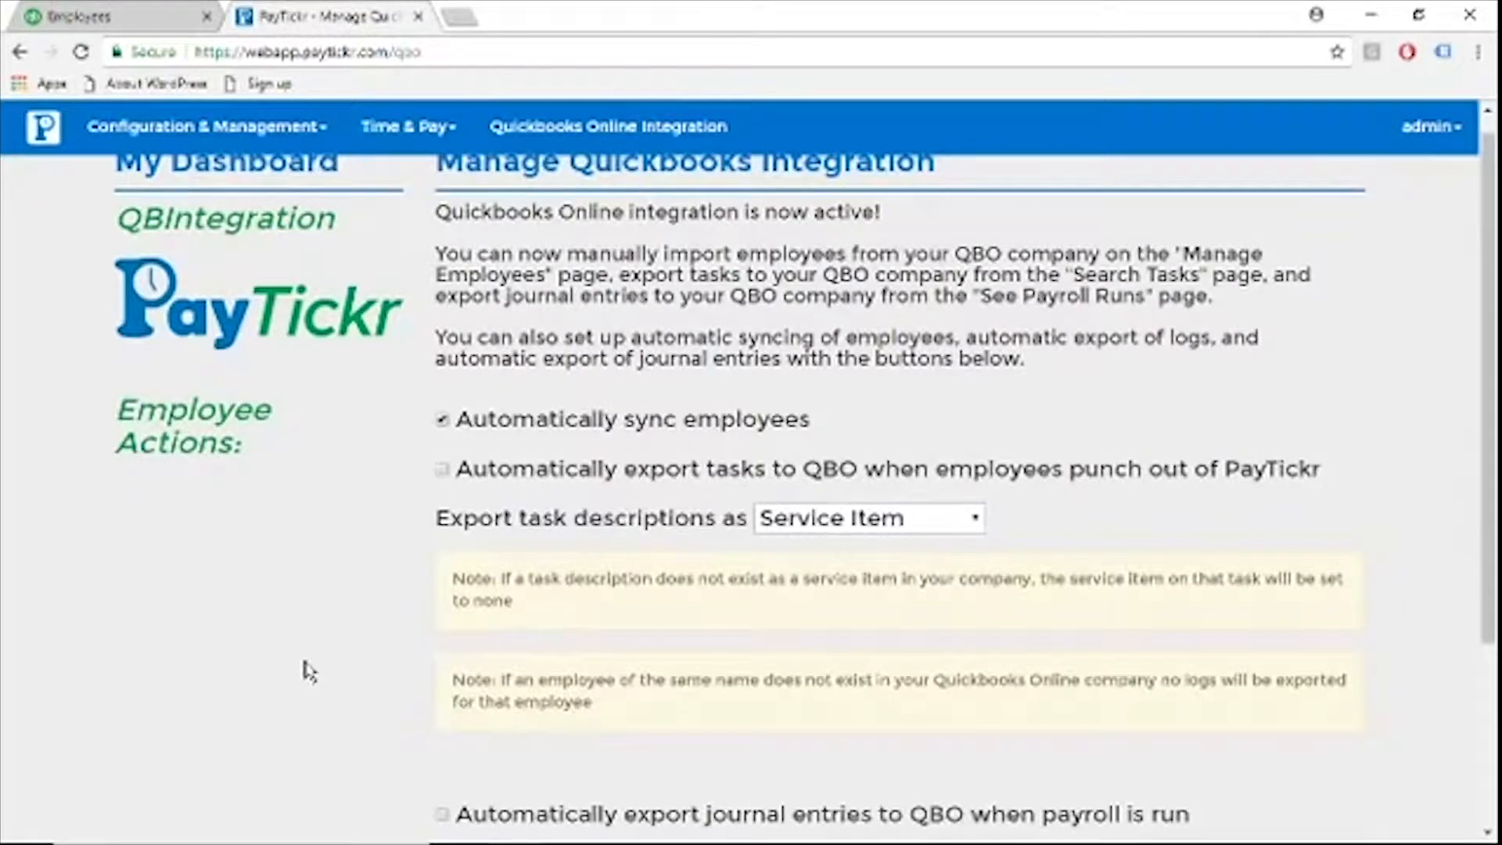
pyautogui.click(262, 125)
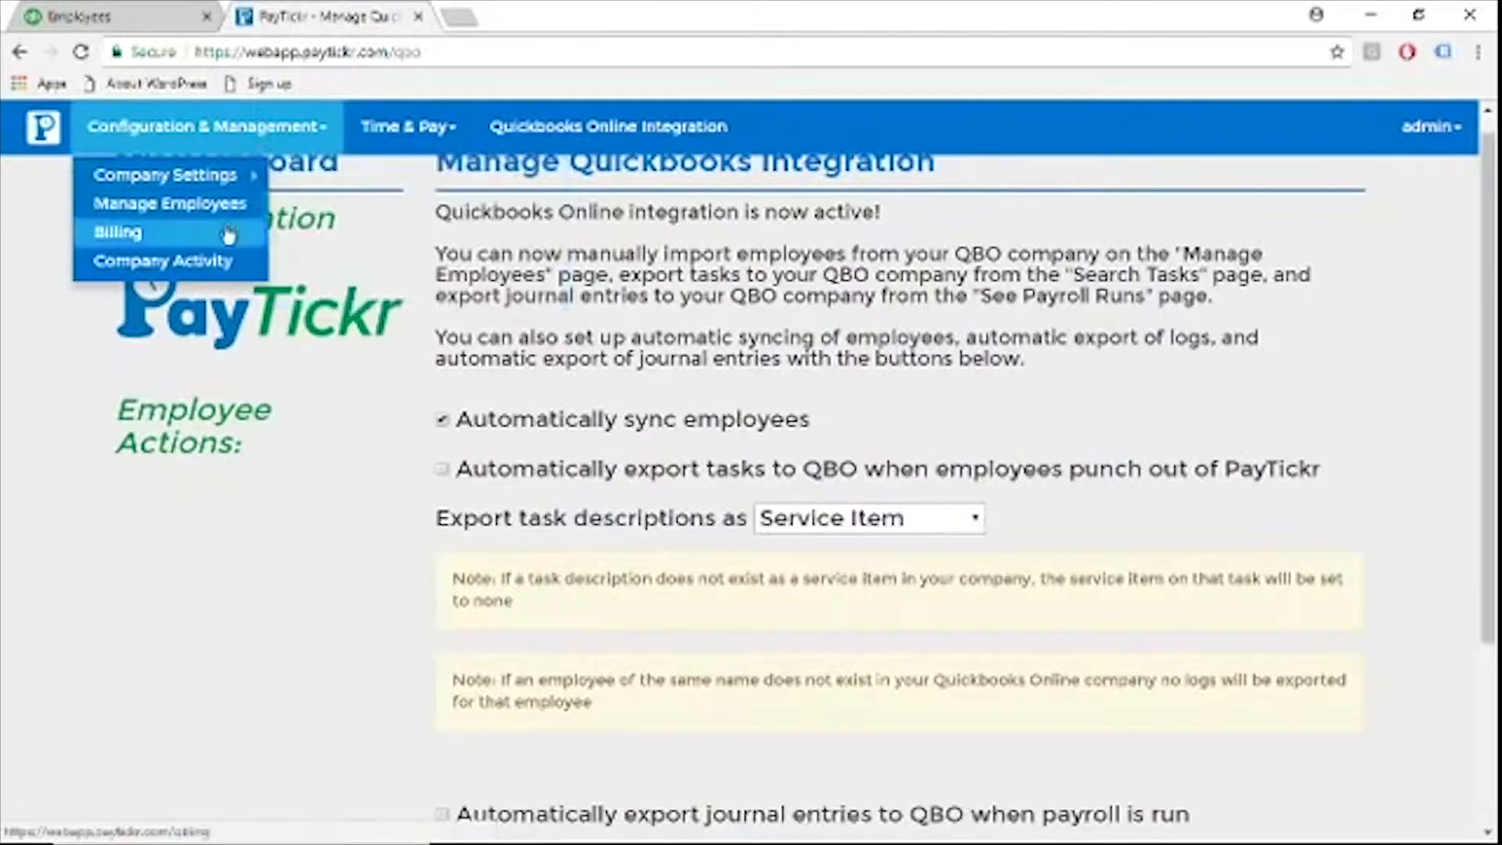
pyautogui.click(226, 216)
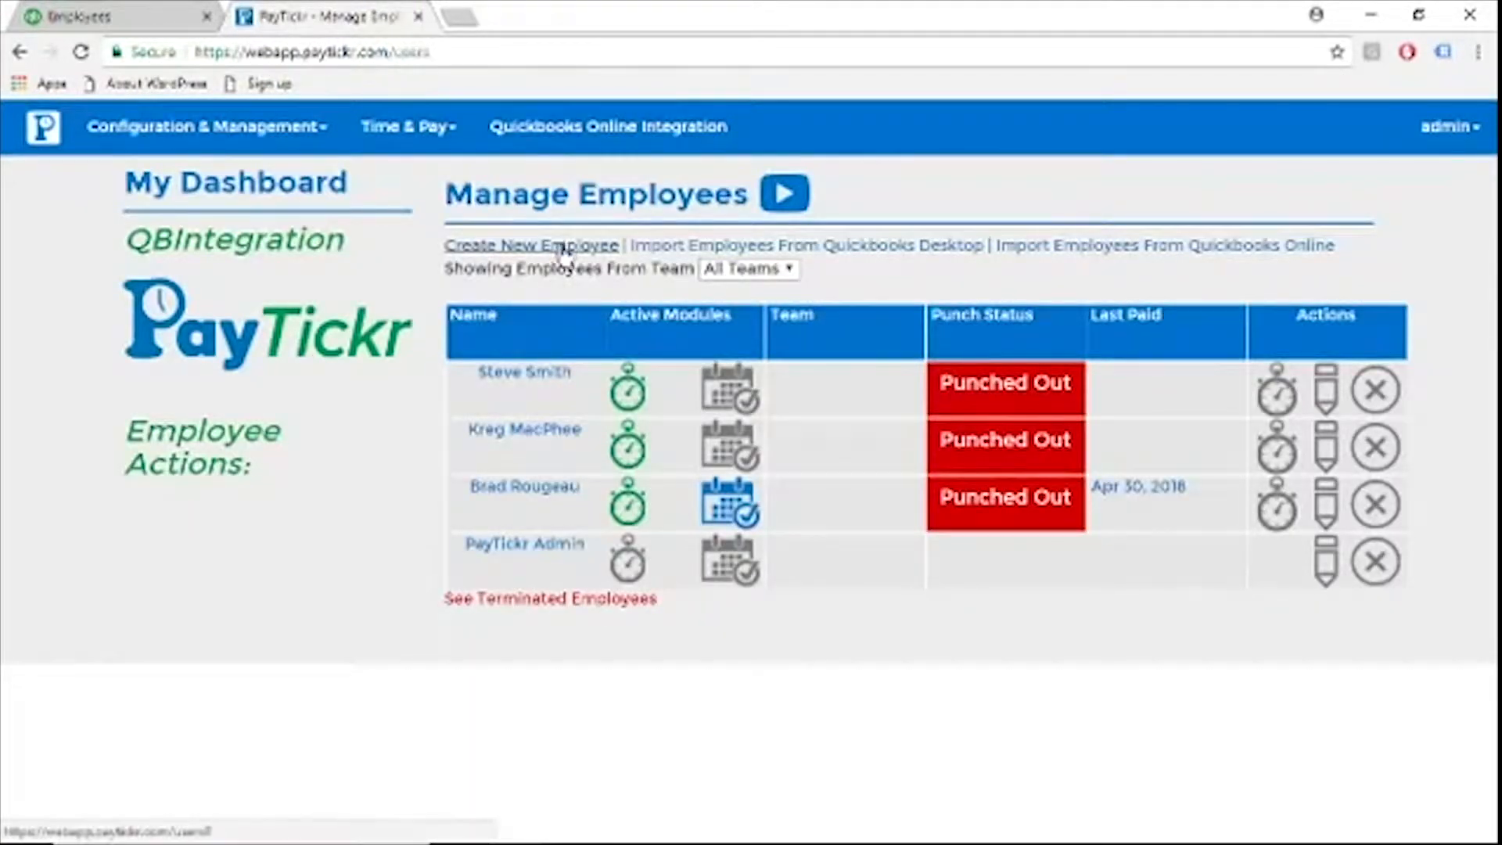
pyautogui.click(168, 14)
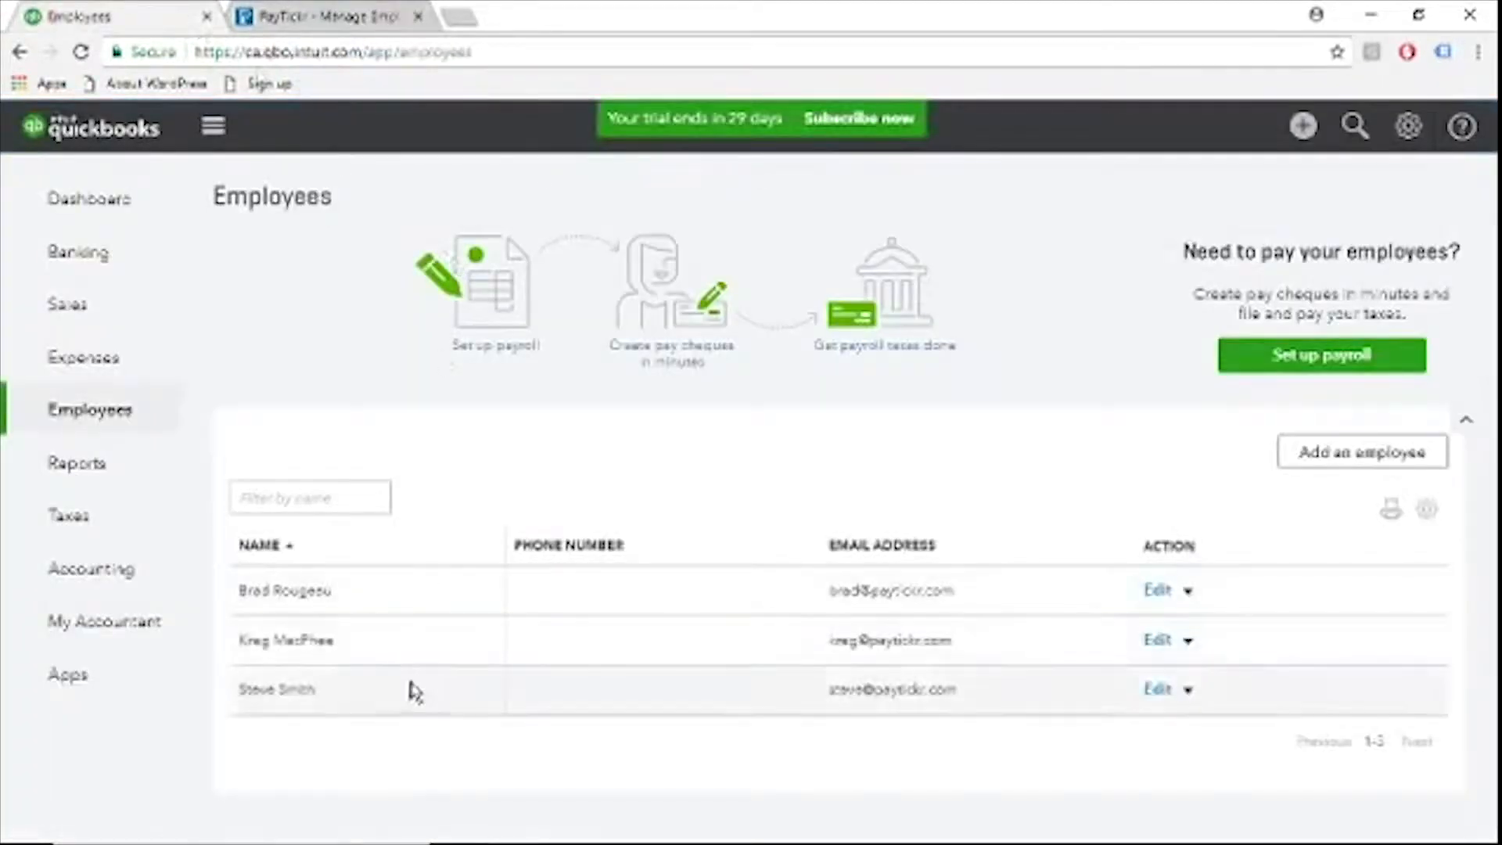
pyautogui.click(333, 11)
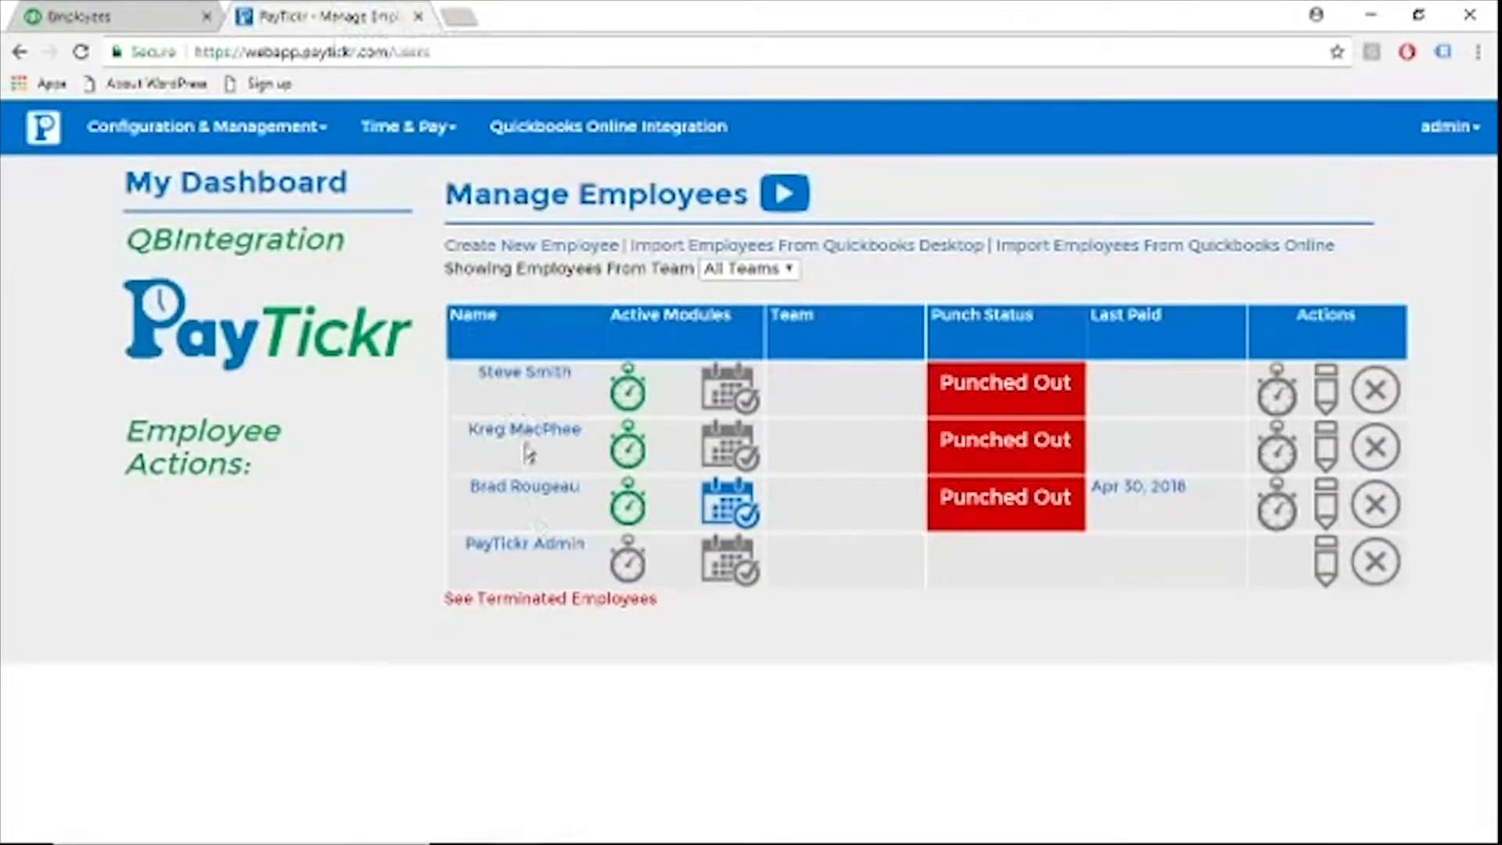
# Start a new employee record and enter the employee's username, first name and last name
pyautogui.click(537, 247)
pyautogui.click(755, 317)
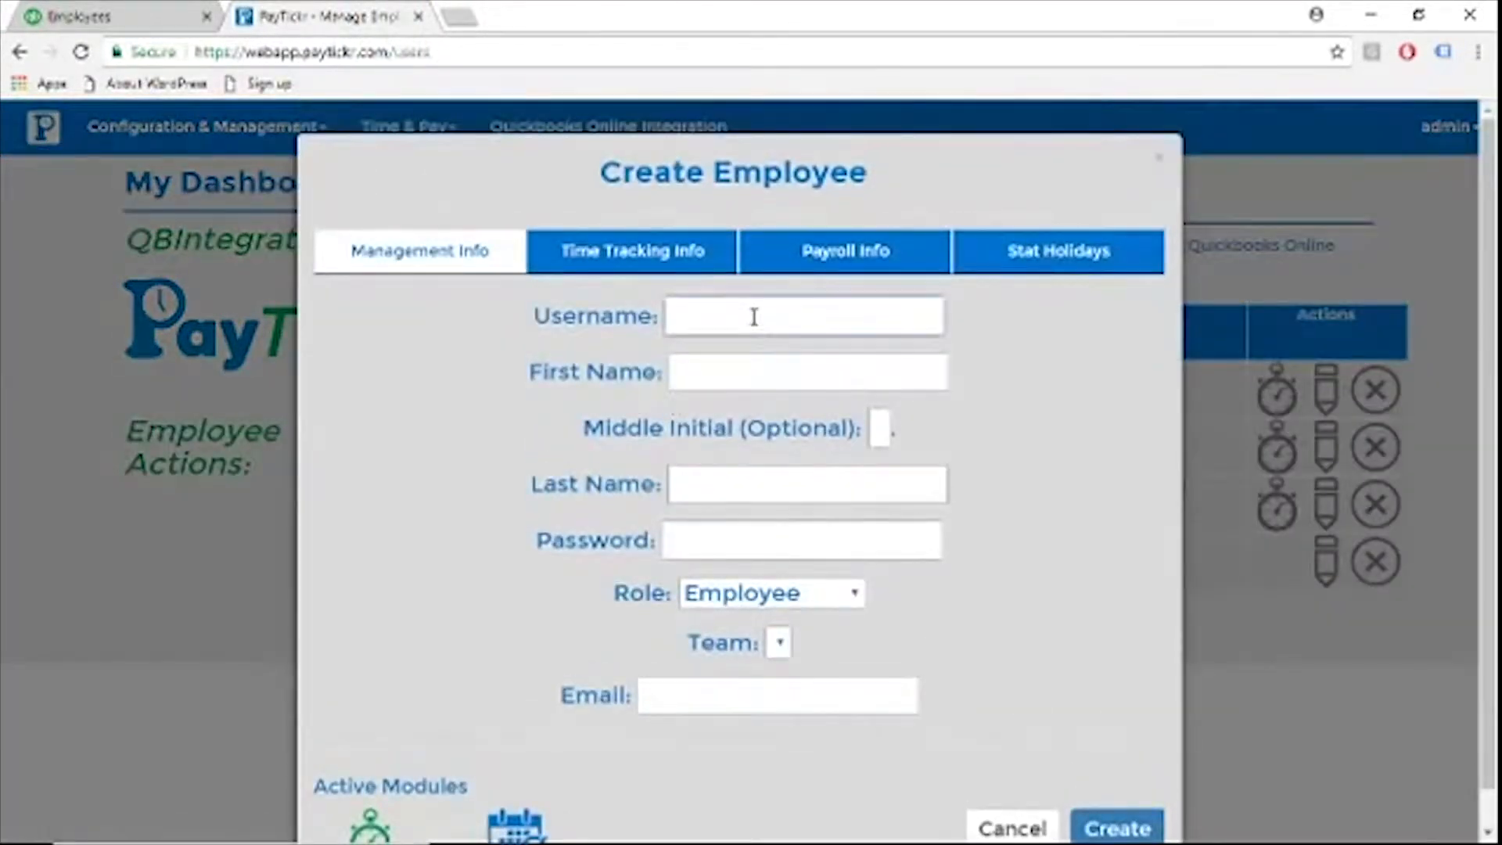
pyautogui.write('mike')
pyautogui.press('Tab')
pyautogui.press('Tab')
pyautogui.press('Tab')
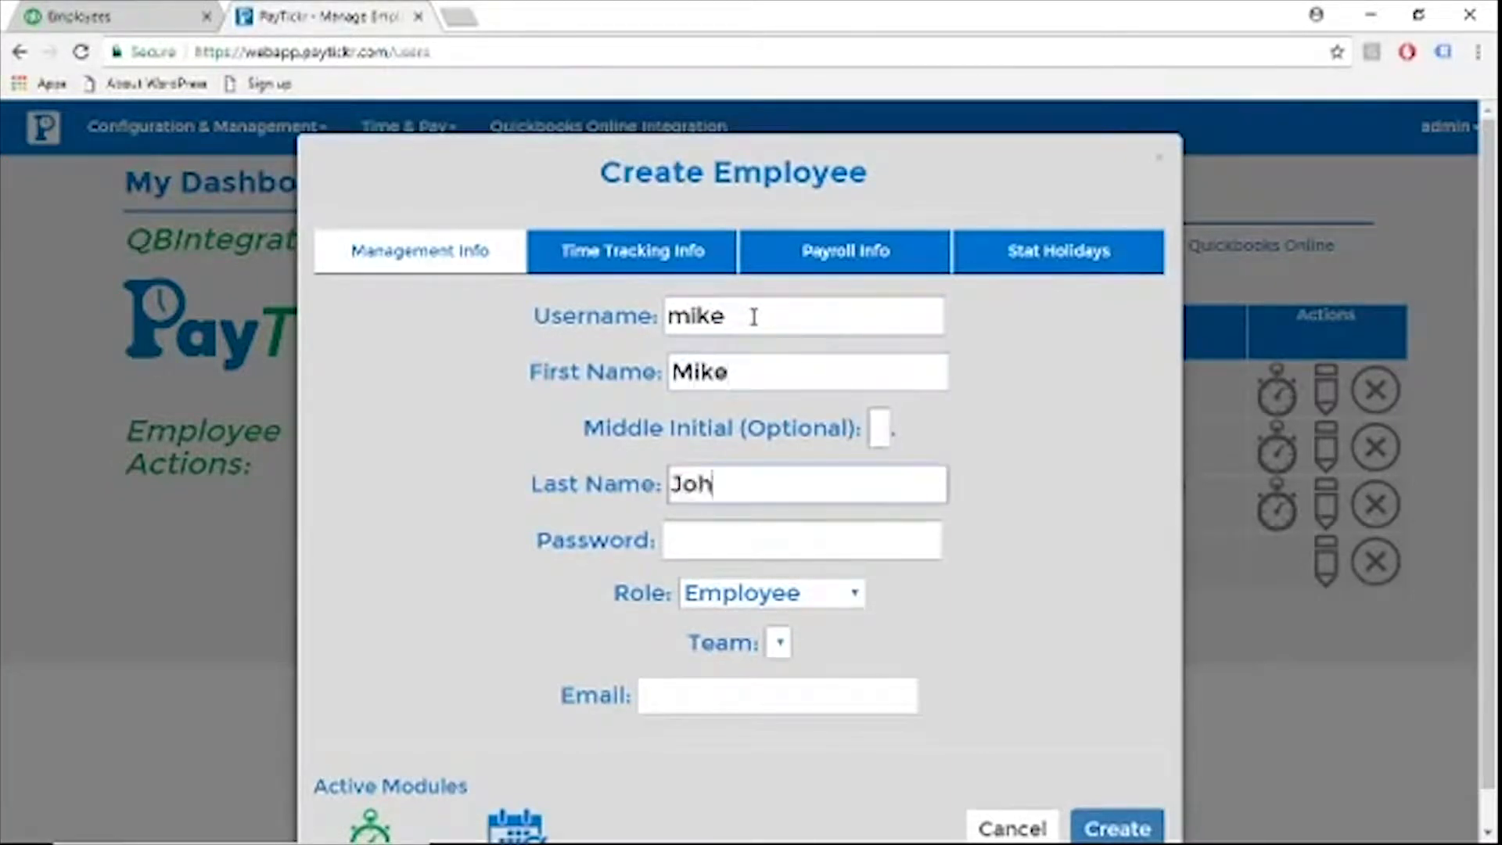
pyautogui.press('Tab')
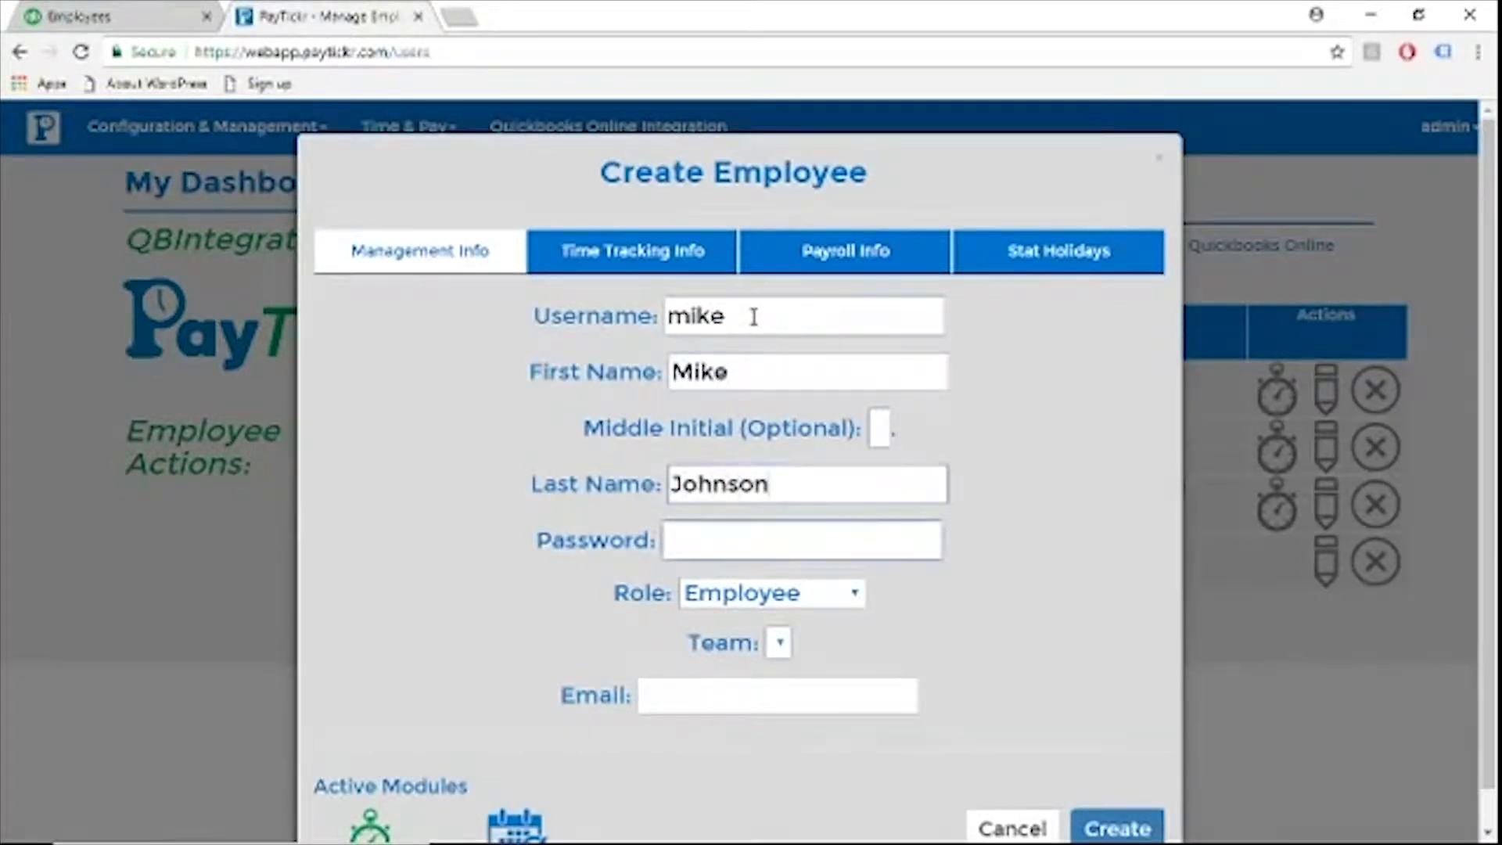
# Enter the account password and e-mail address for the new employee, keeping the Employee role
pyautogui.write('1234')
pyautogui.press('Tab')
pyautogui.press('Tab')
pyautogui.press('Tab')
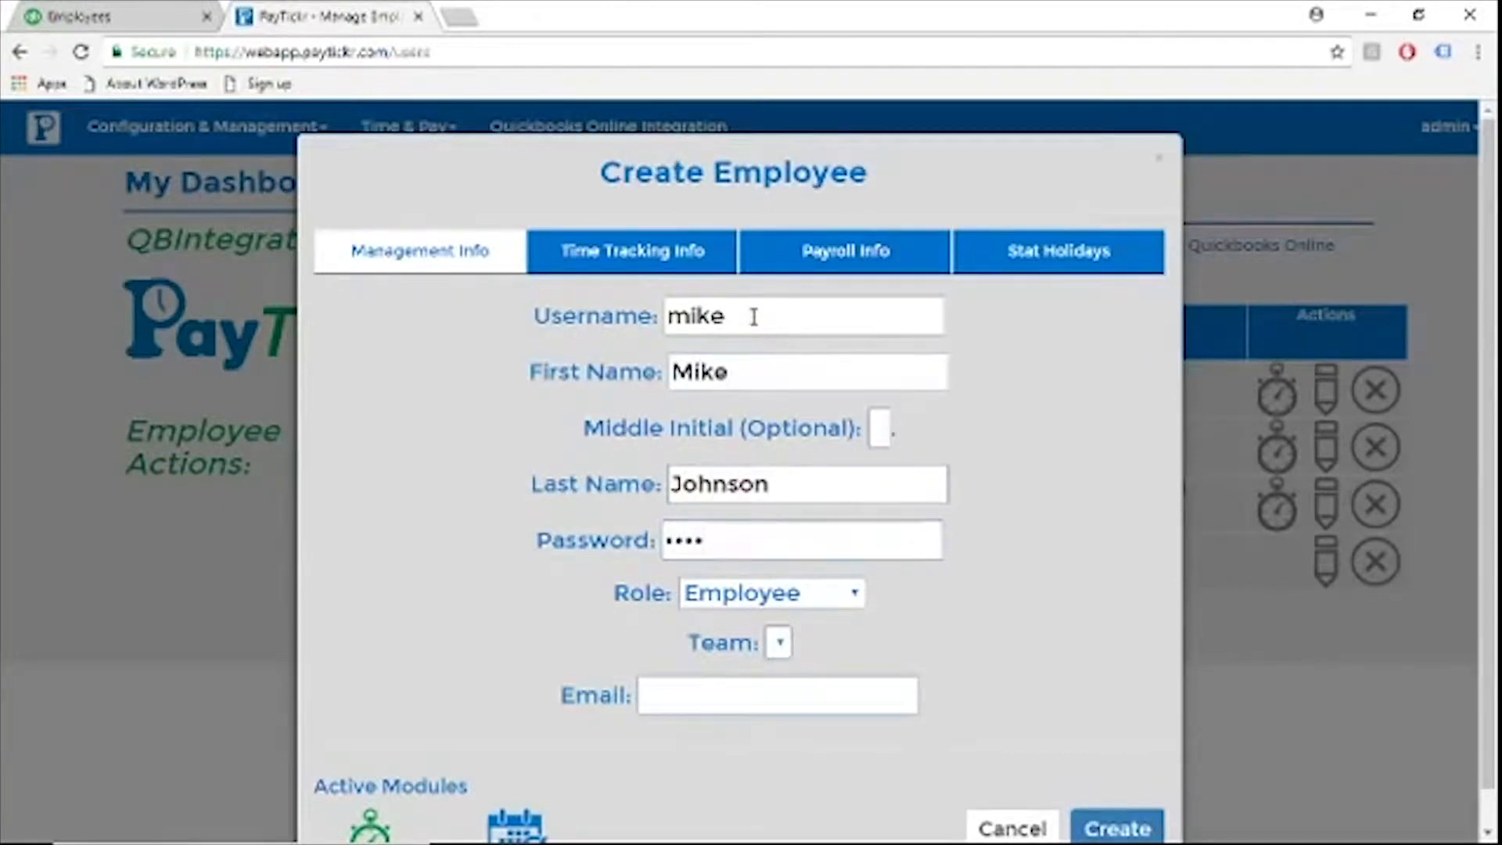
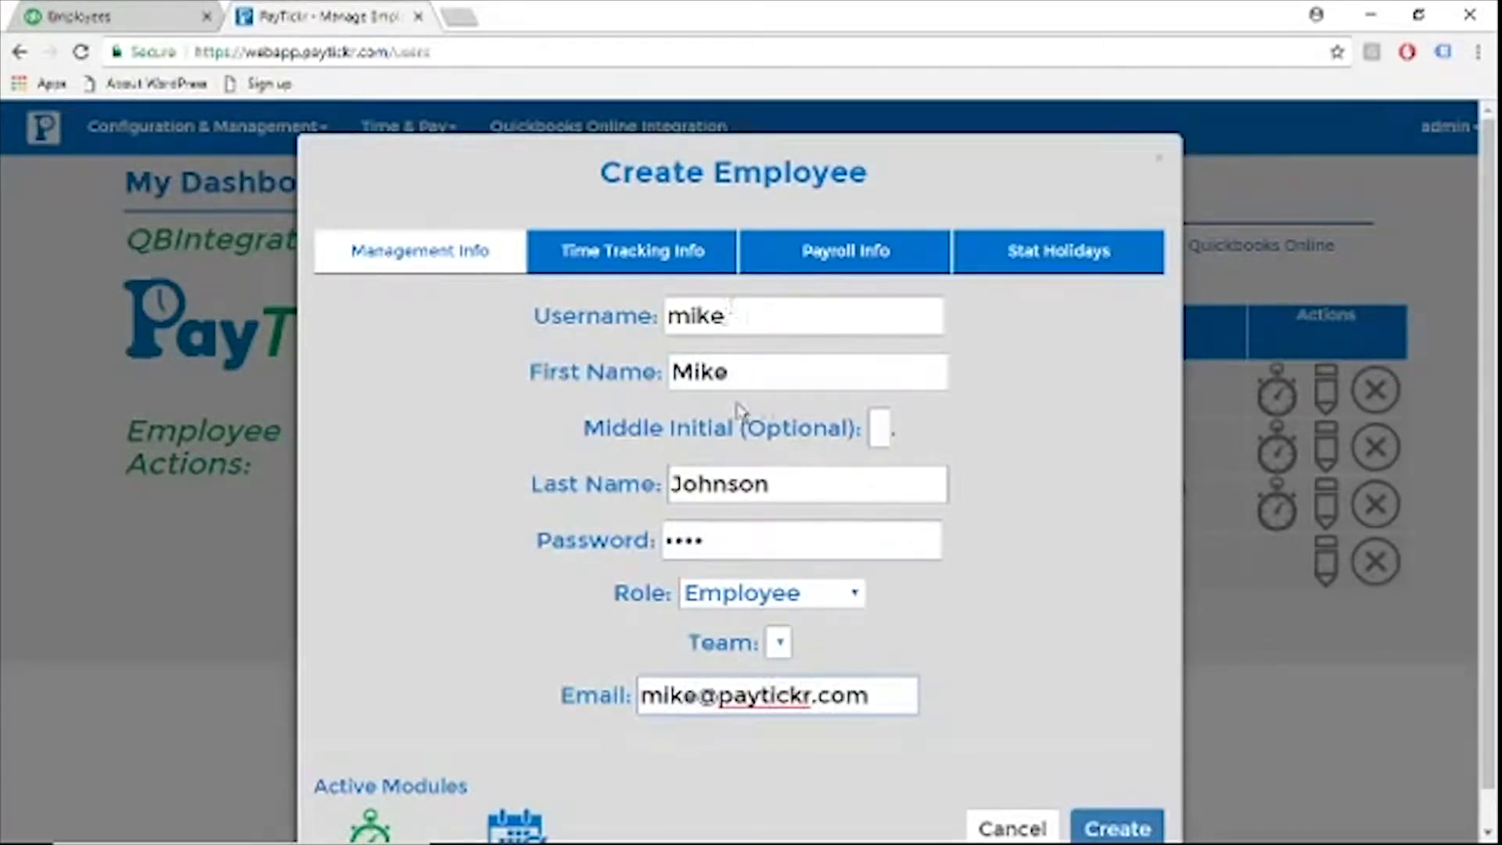
# Deactivate the calendar module for the new employee, leaving only the stopwatch module active, and create the record
pyautogui.scroll(-1, 657, 590)
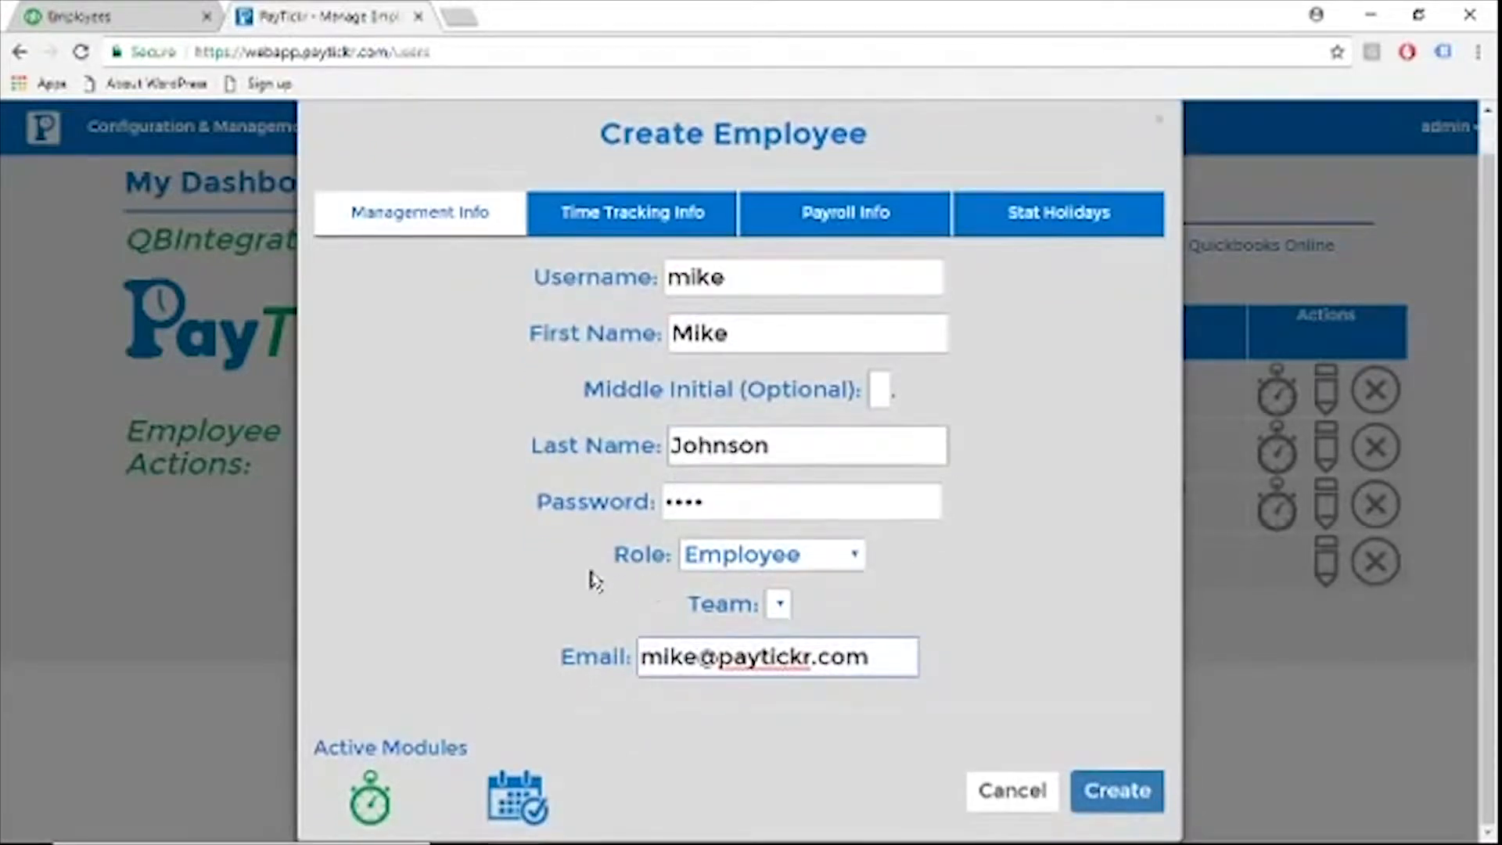
pyautogui.click(507, 799)
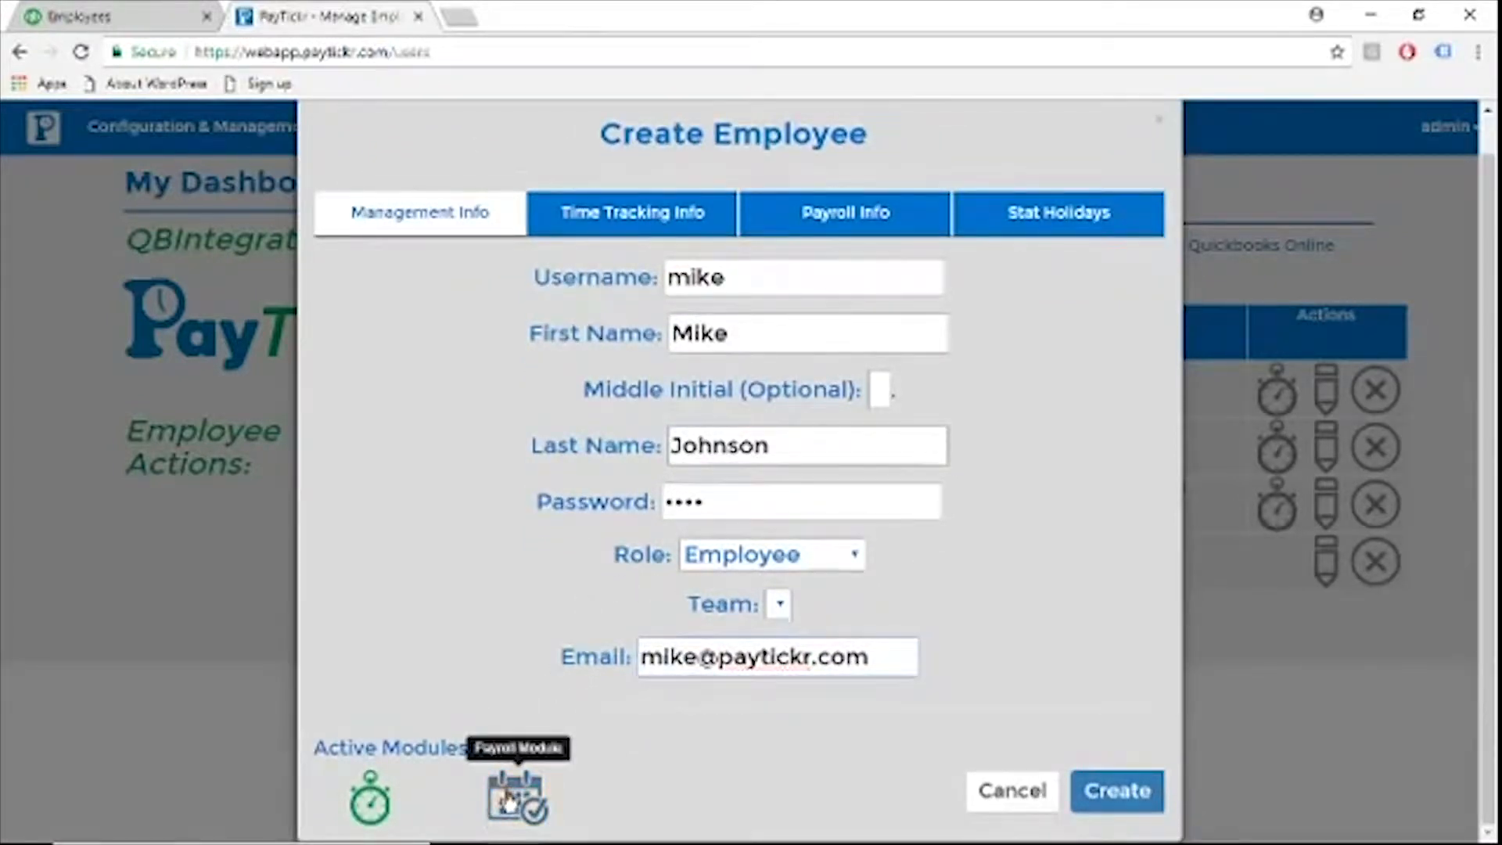
pyautogui.click(1118, 802)
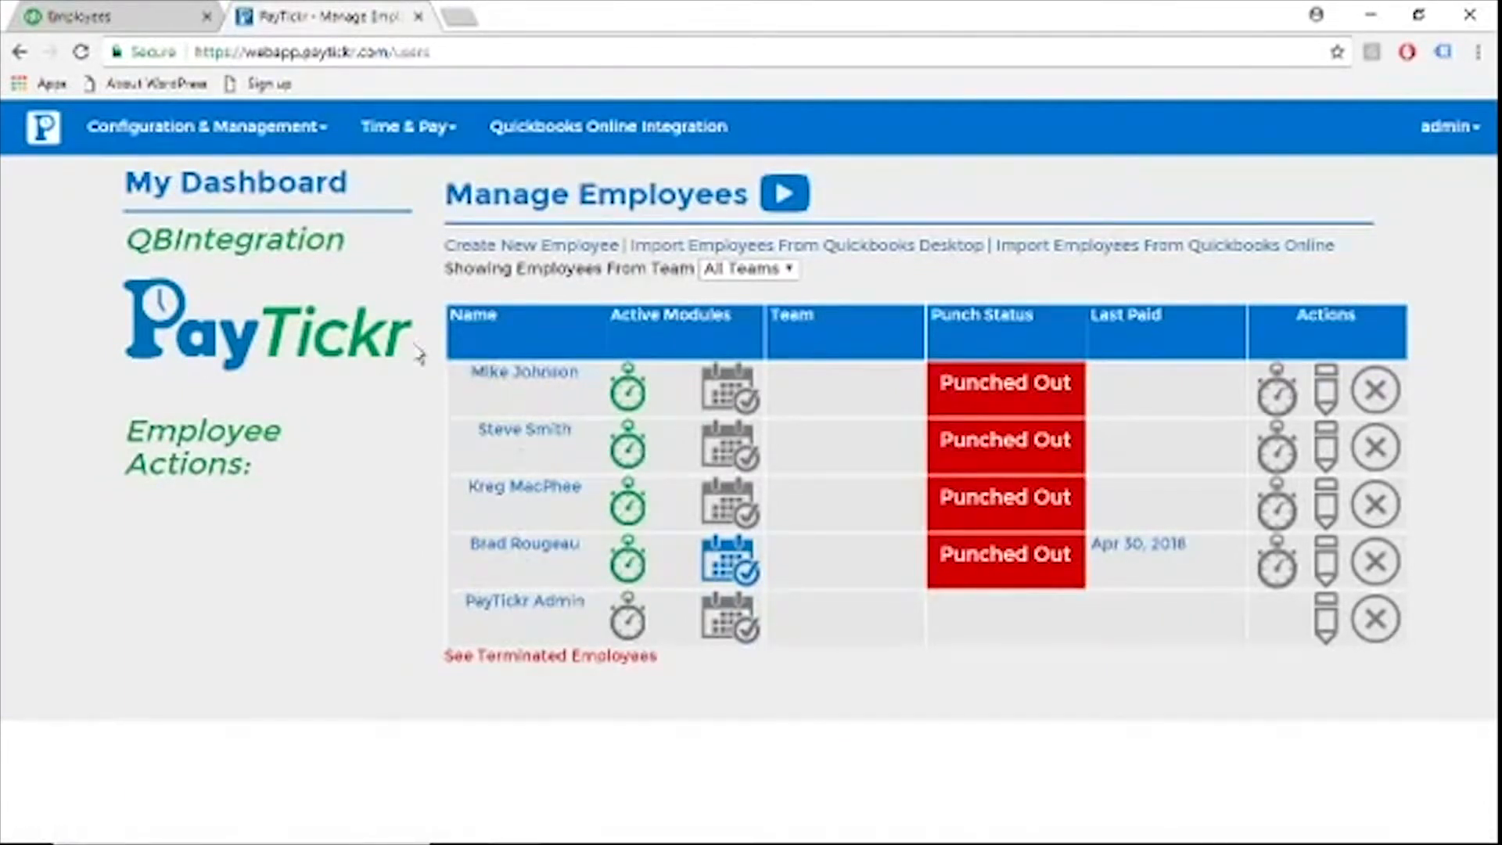
# Switch to QuickBooks Online and refresh its employee list to check for the newly created employee
pyautogui.click(125, 23)
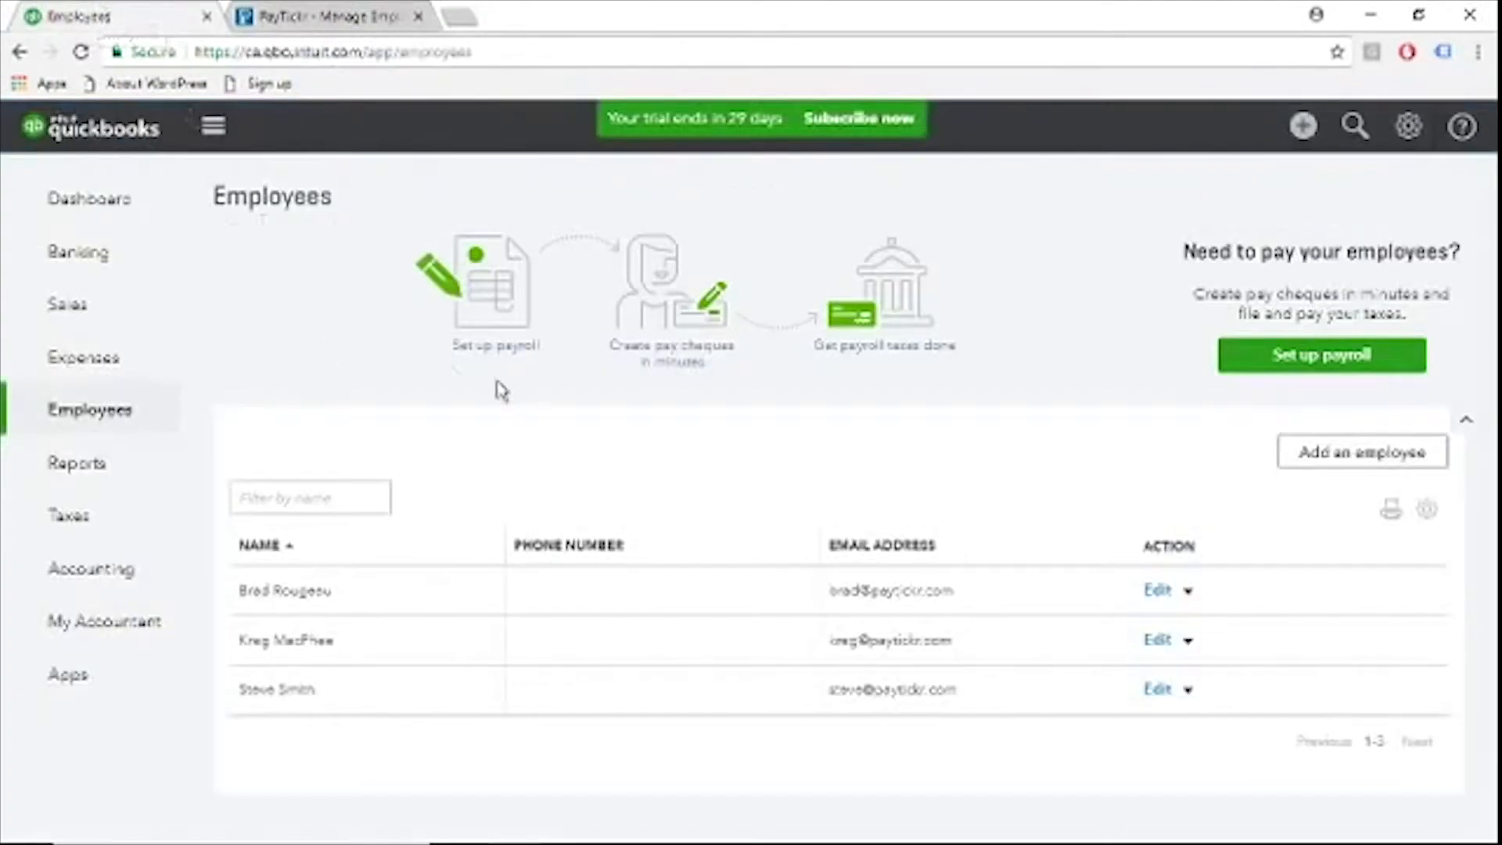
pyautogui.press('F5')
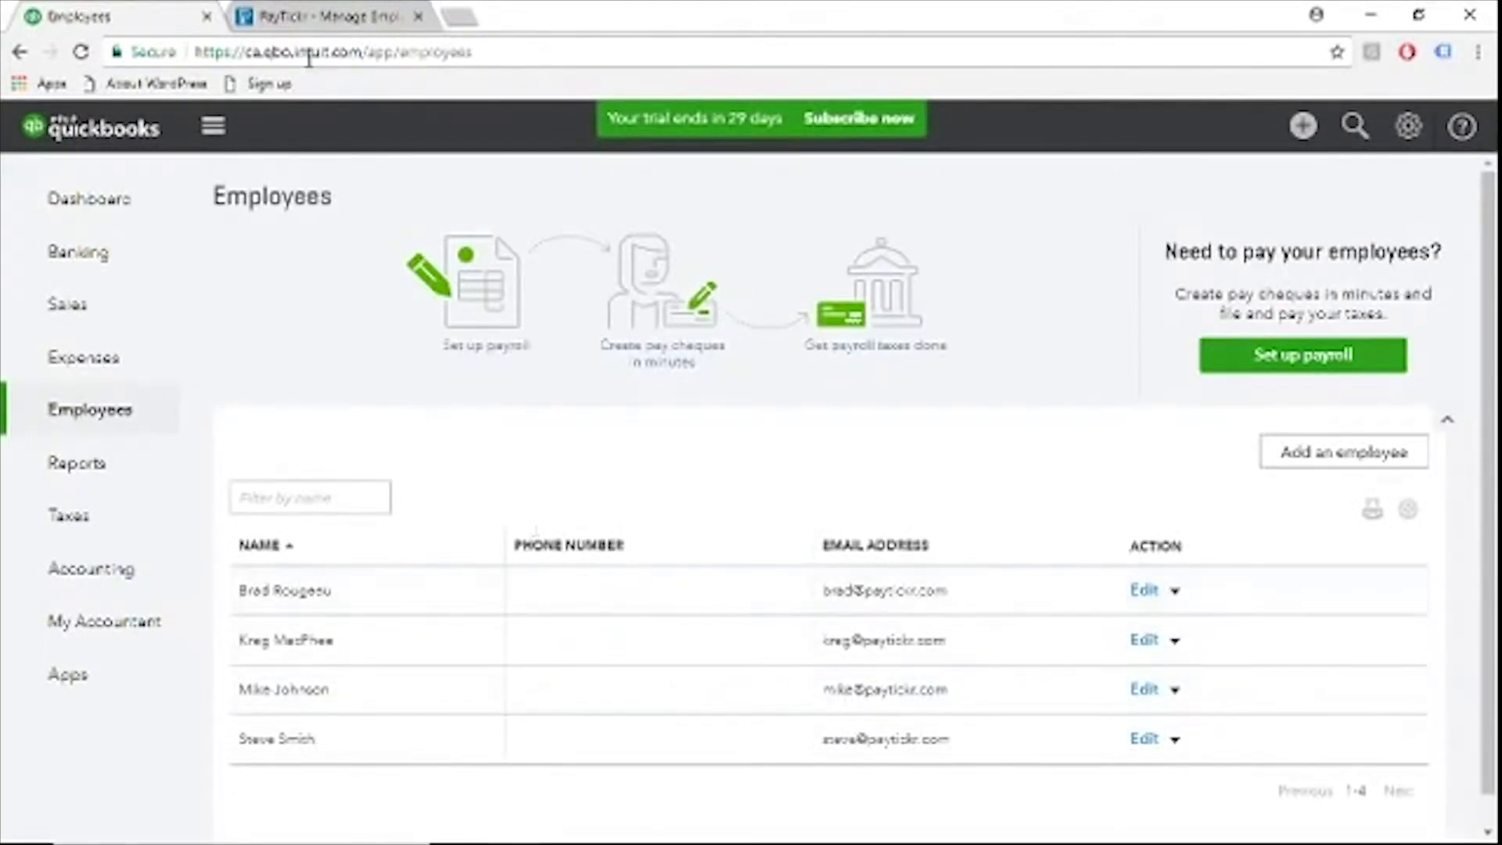
# Return to PayTickr and terminate the newly created employee, confirming the termination
pyautogui.click(327, 11)
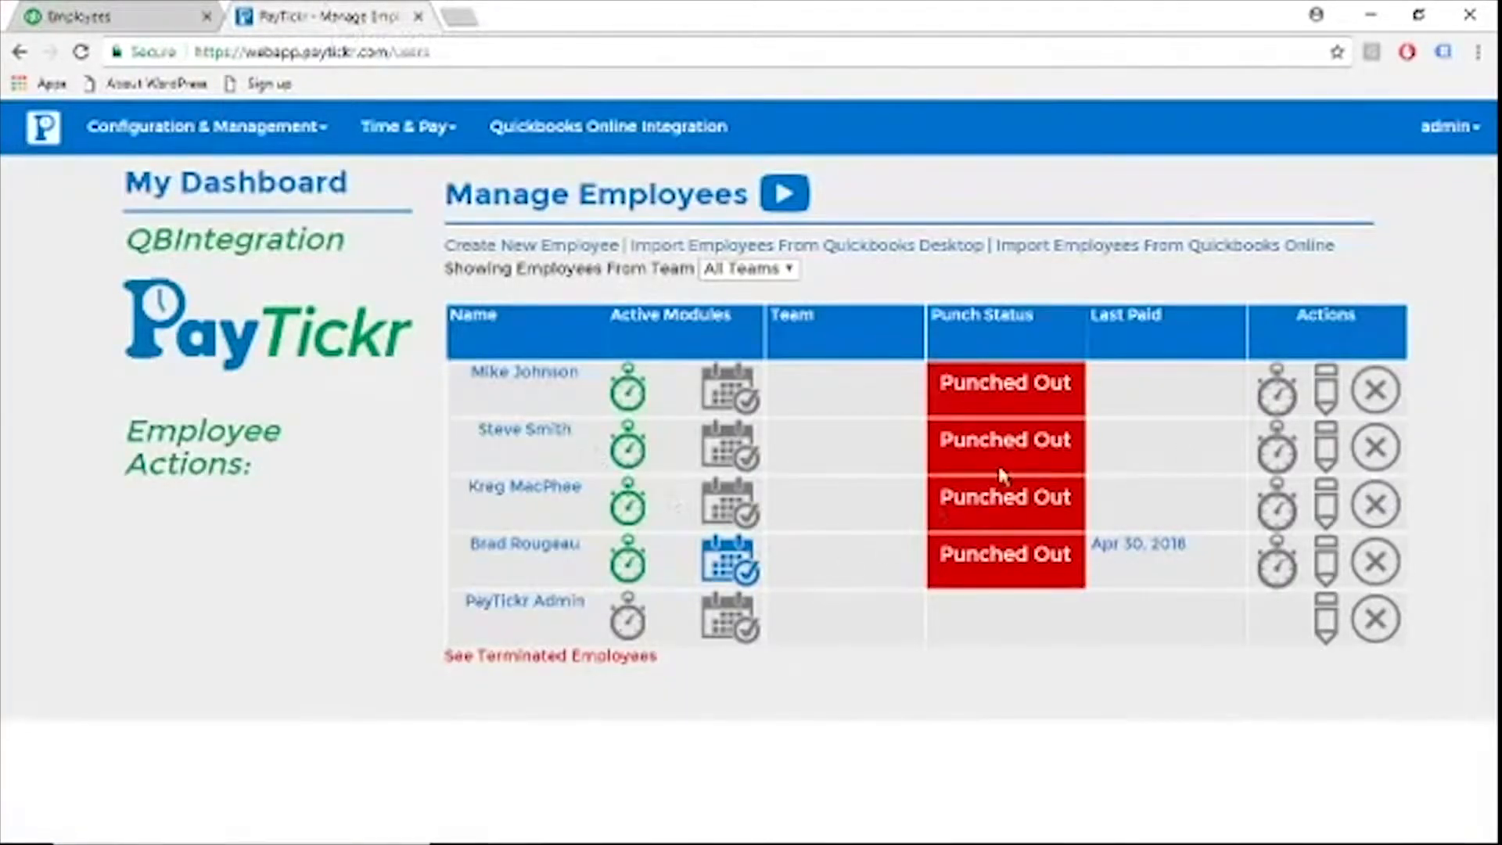
pyautogui.click(1377, 390)
pyautogui.click(1110, 252)
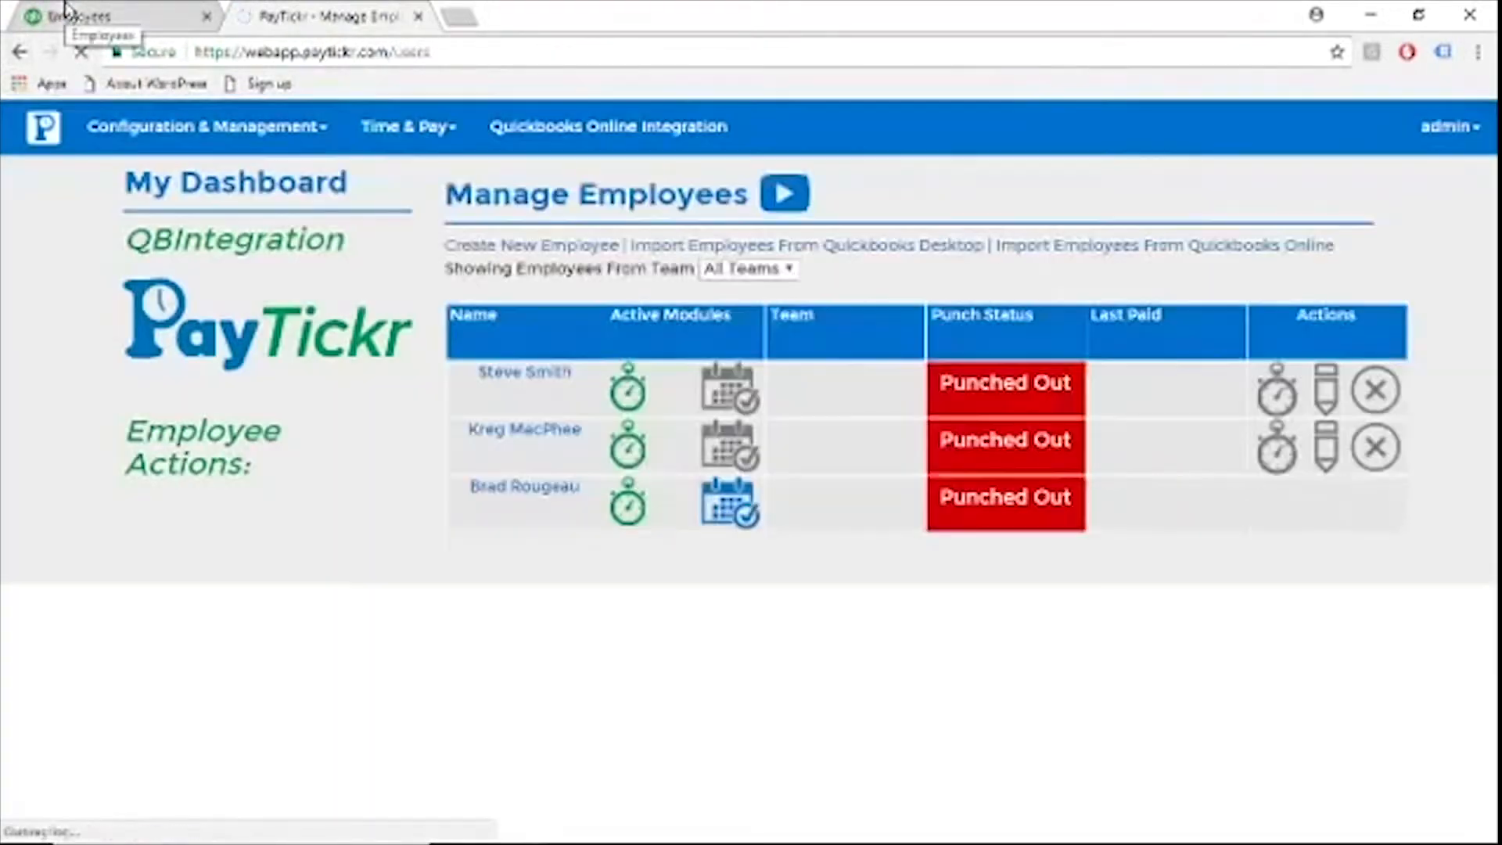
# Refresh the QuickBooks Online employee list and check it with inactive employees included, restoring the active-only view
pyautogui.click(68, 14)
pyautogui.press('F5')
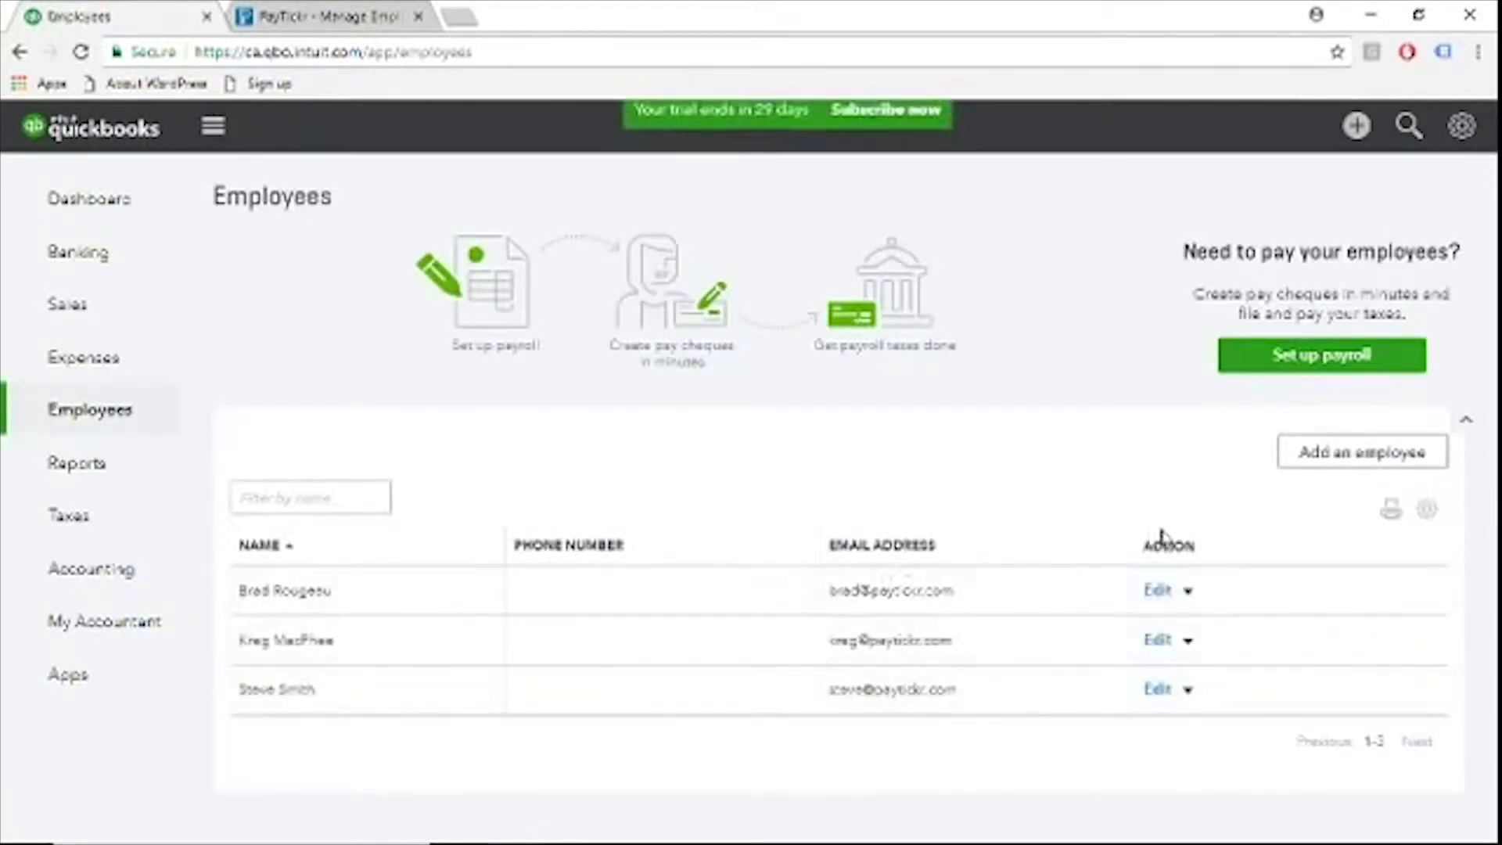
pyautogui.click(1428, 510)
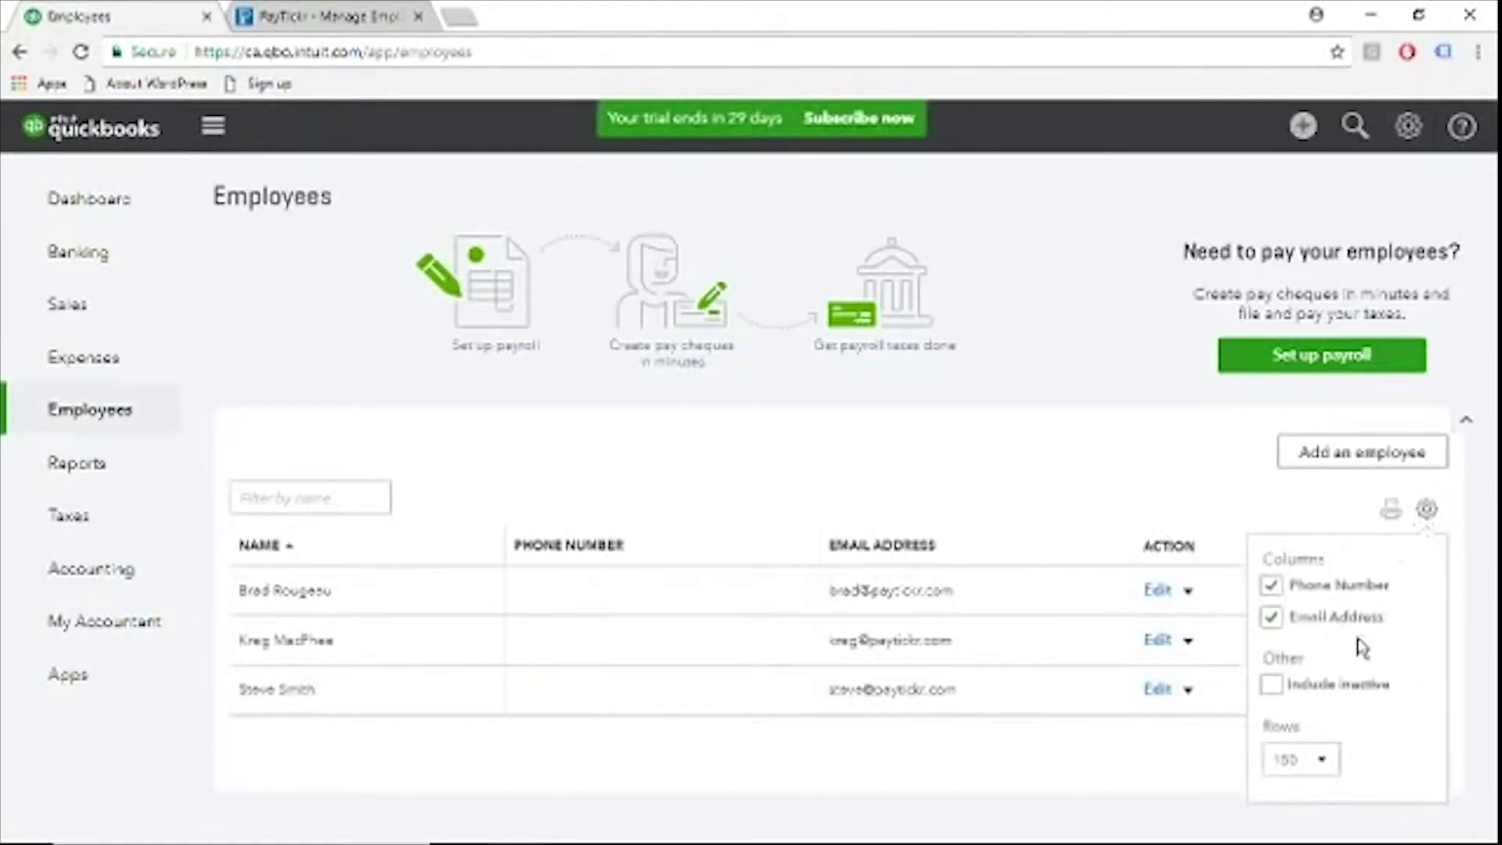
pyautogui.click(1270, 685)
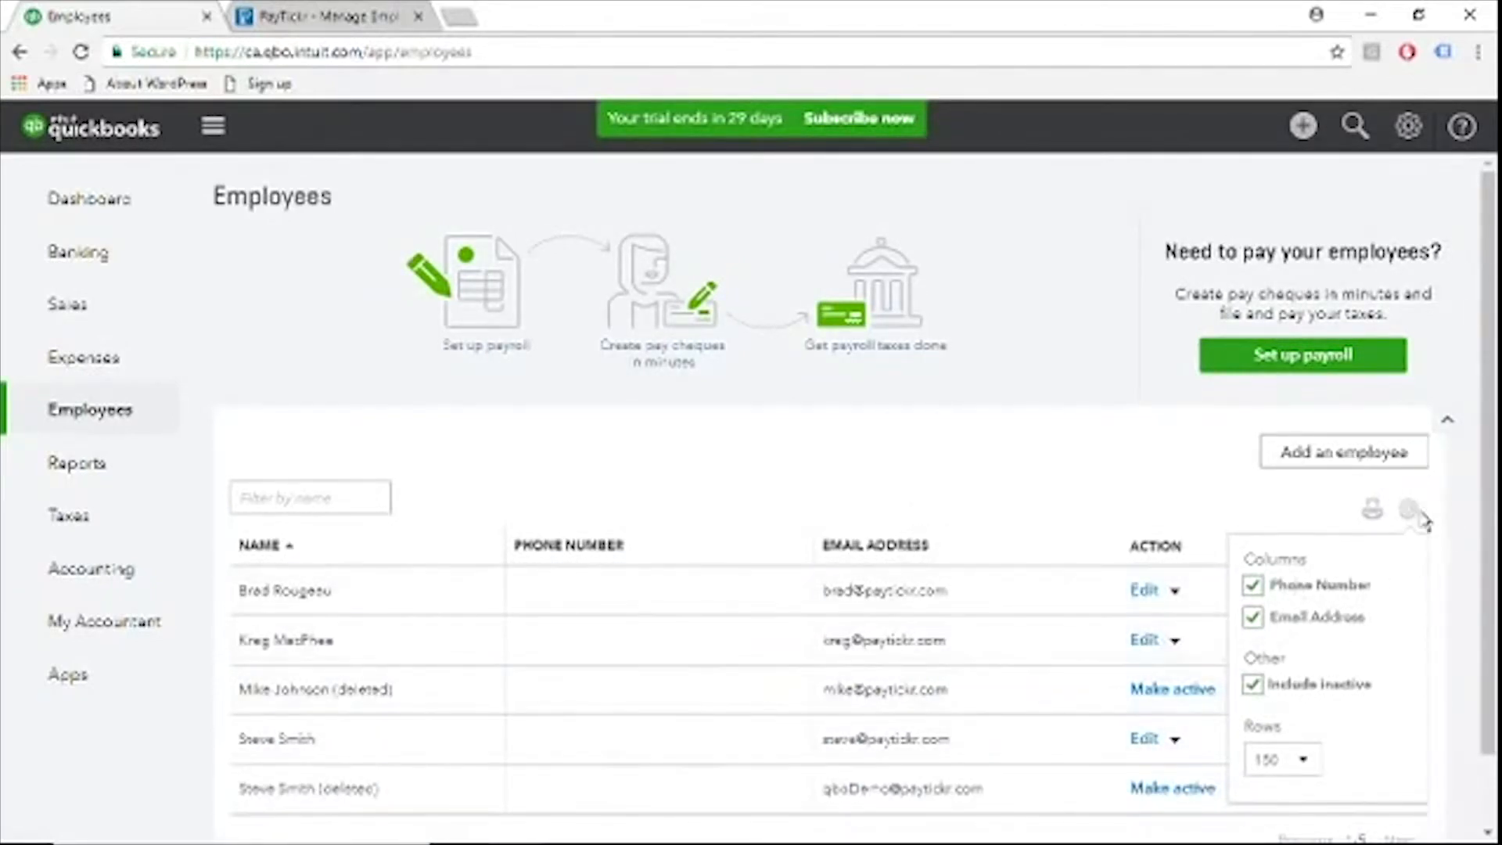
pyautogui.click(1253, 684)
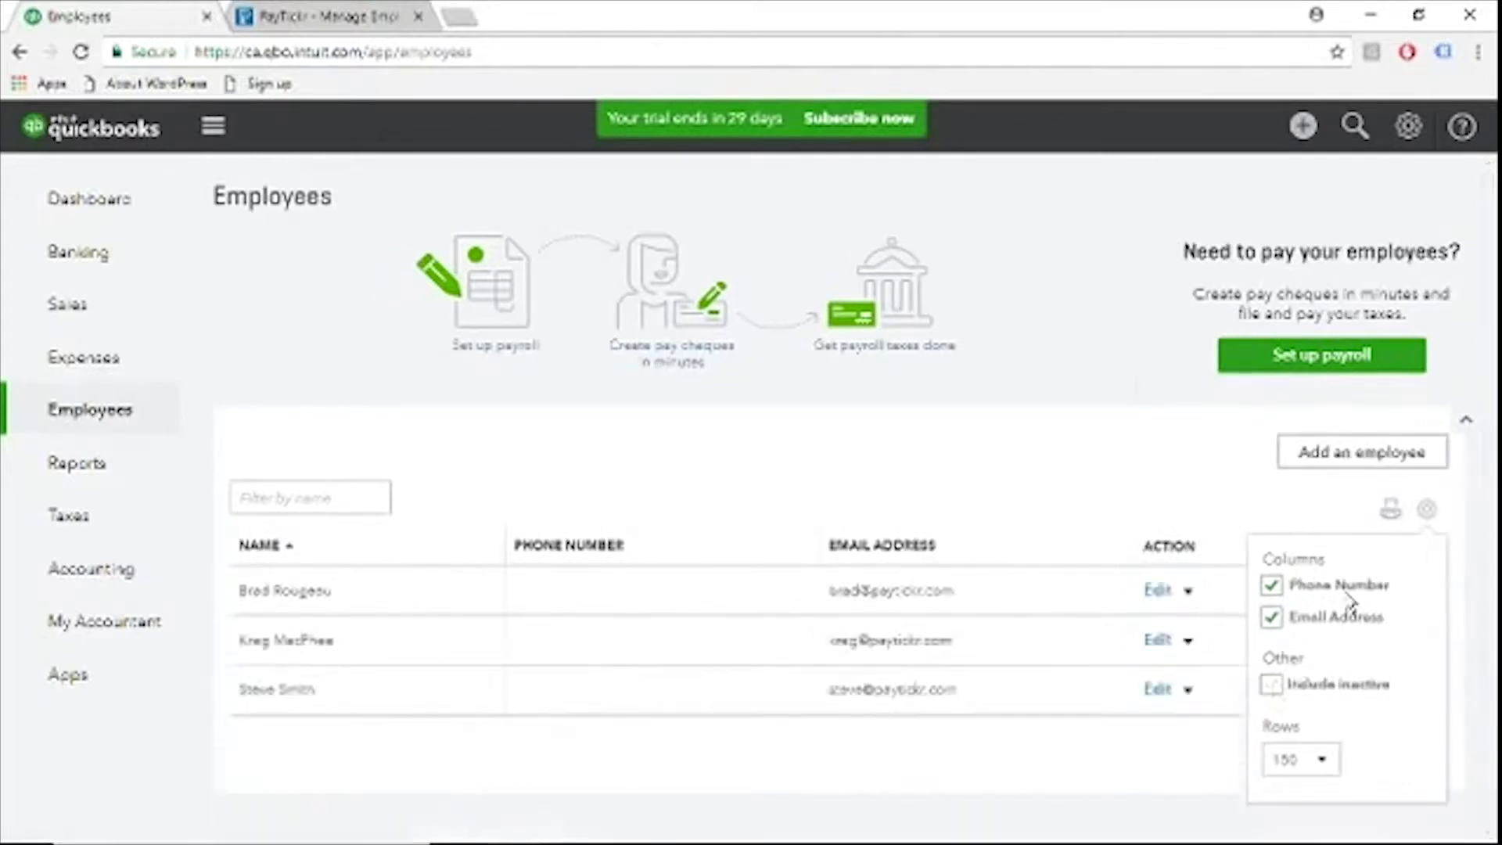
pyautogui.click(1429, 513)
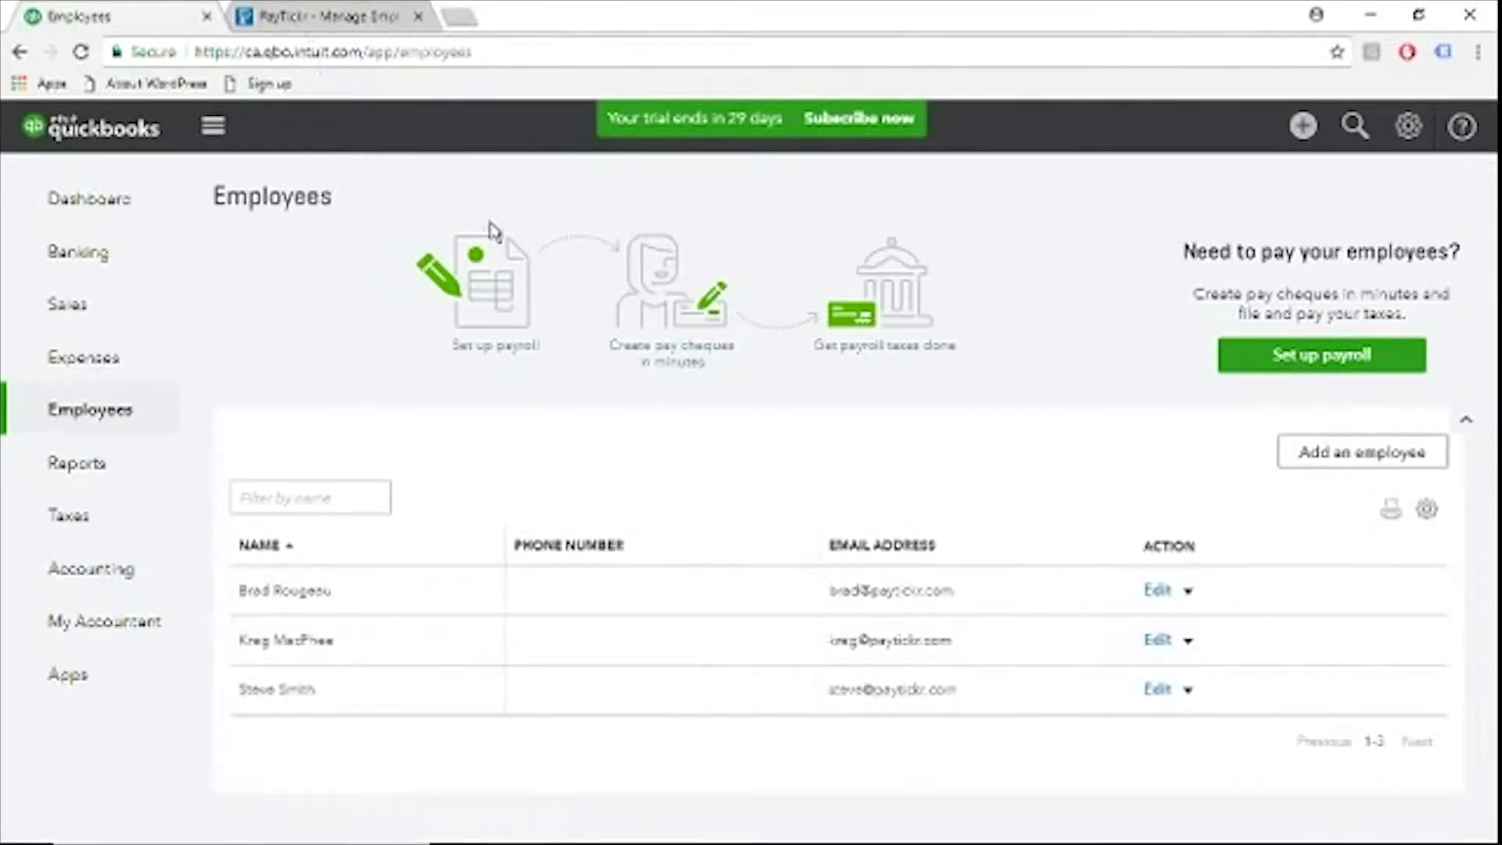
# Start a new employee in QuickBooks Online and enter the employee's first and last name
pyautogui.click(1324, 461)
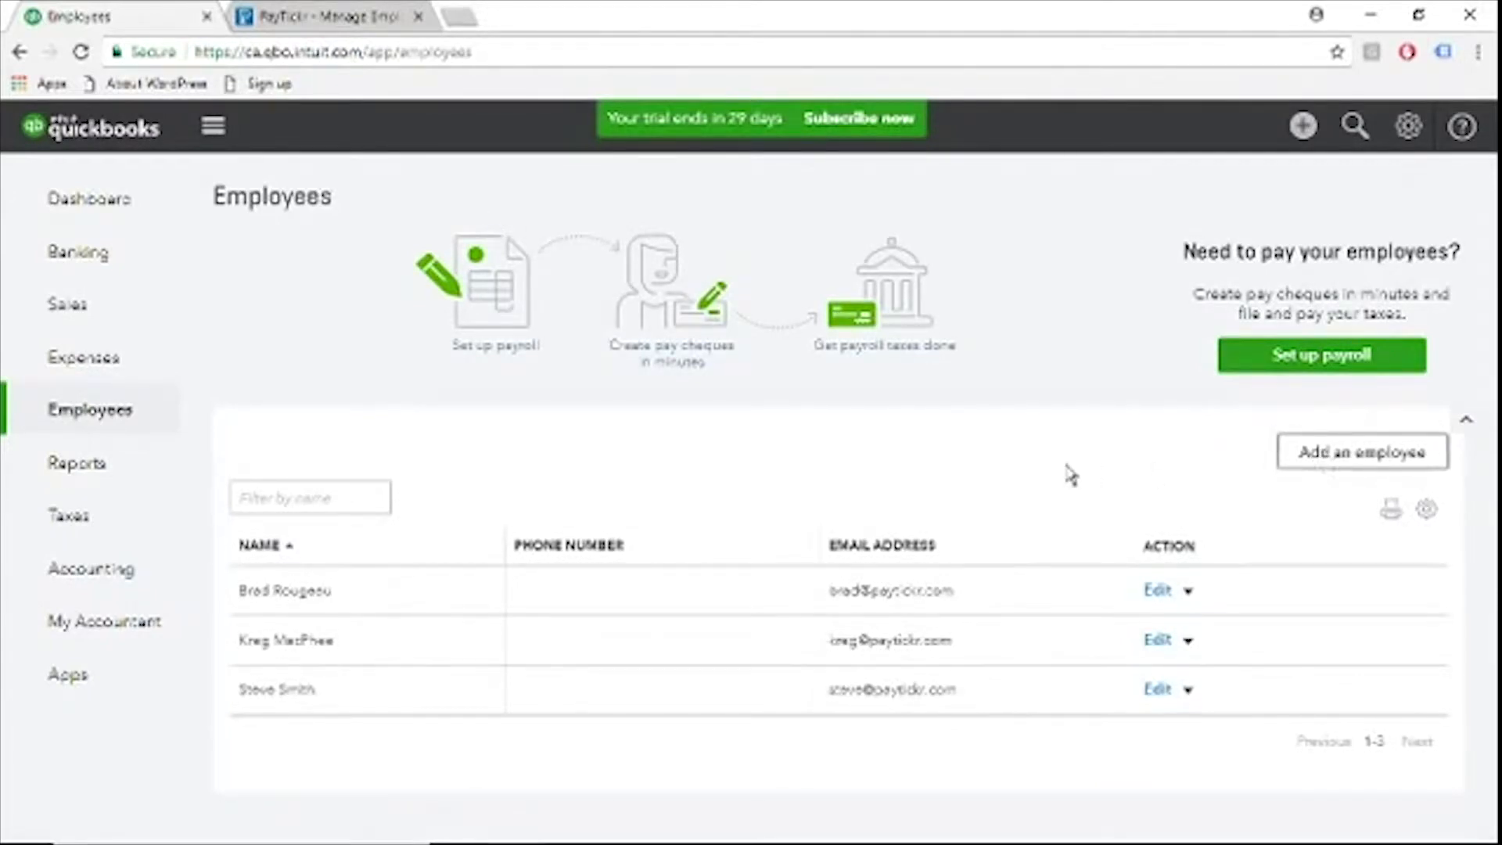
pyautogui.click(376, 285)
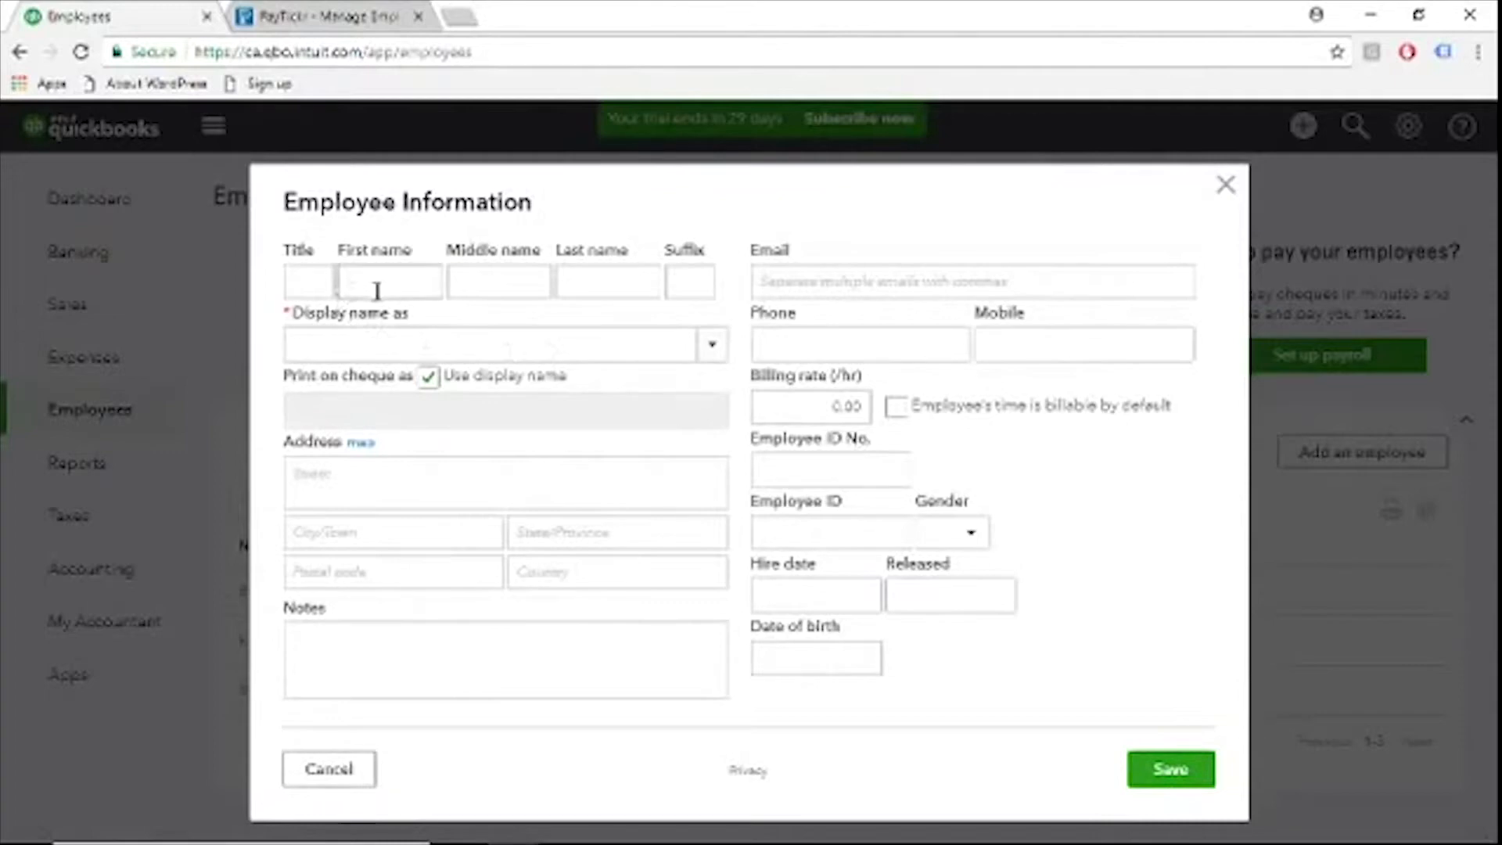
pyautogui.press('Tab')
pyautogui.press('Tab')
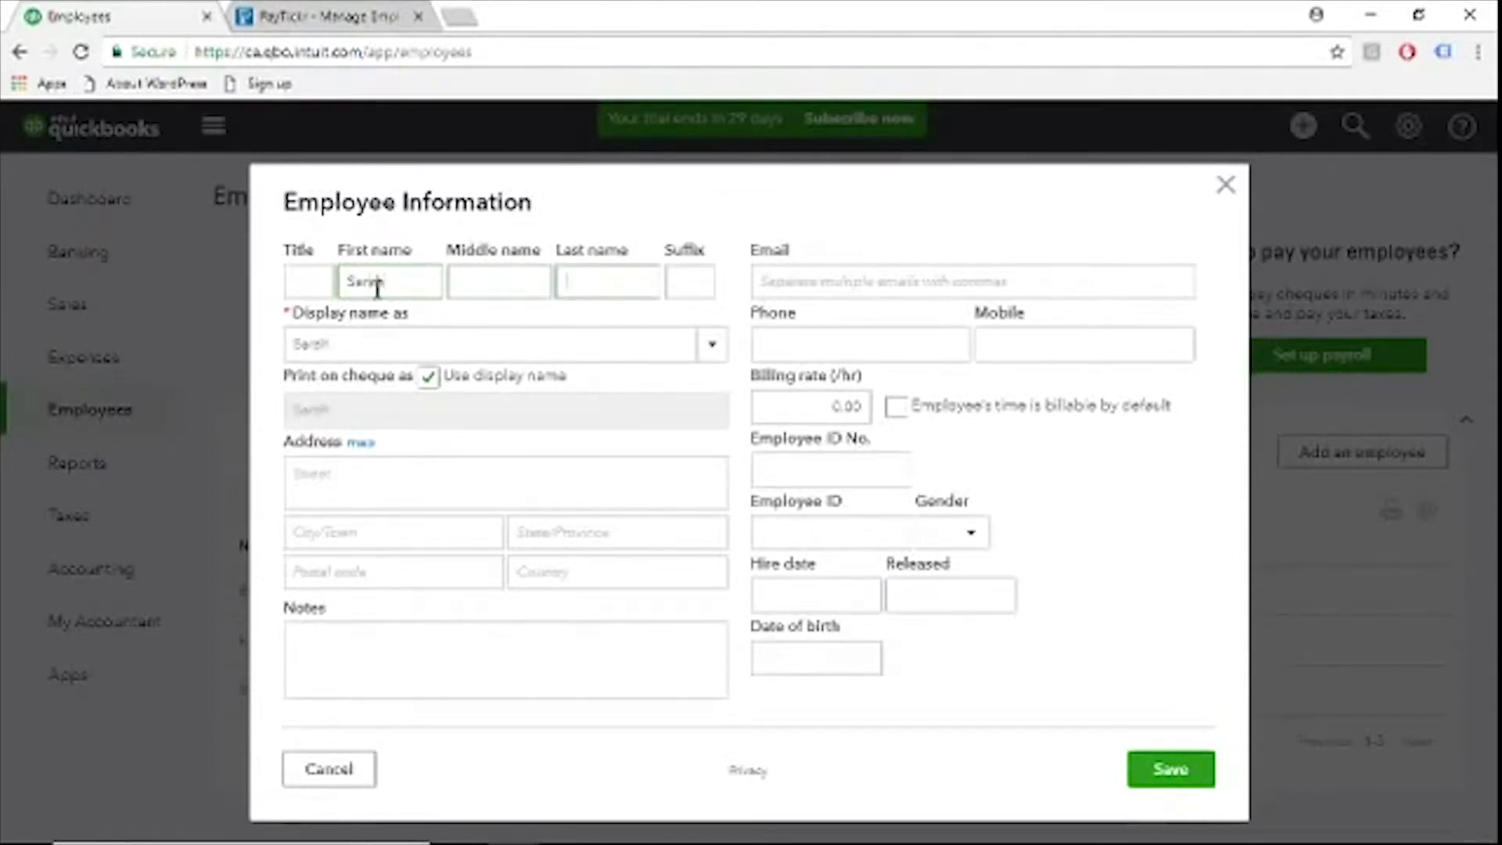
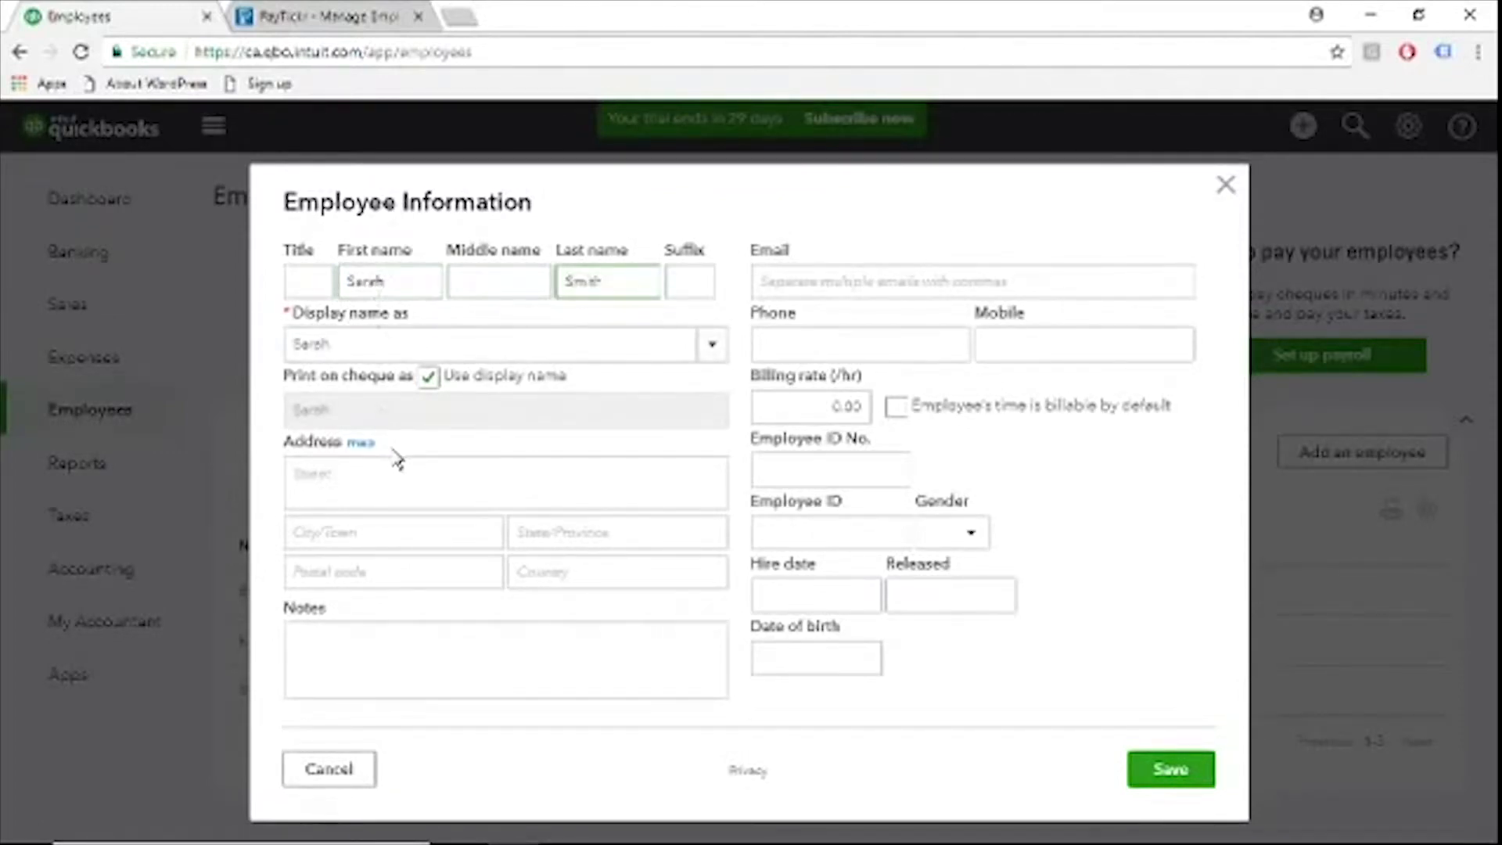
# Fill in the new QuickBooks Online employee's e-mail address and save the record
pyautogui.click(783, 282)
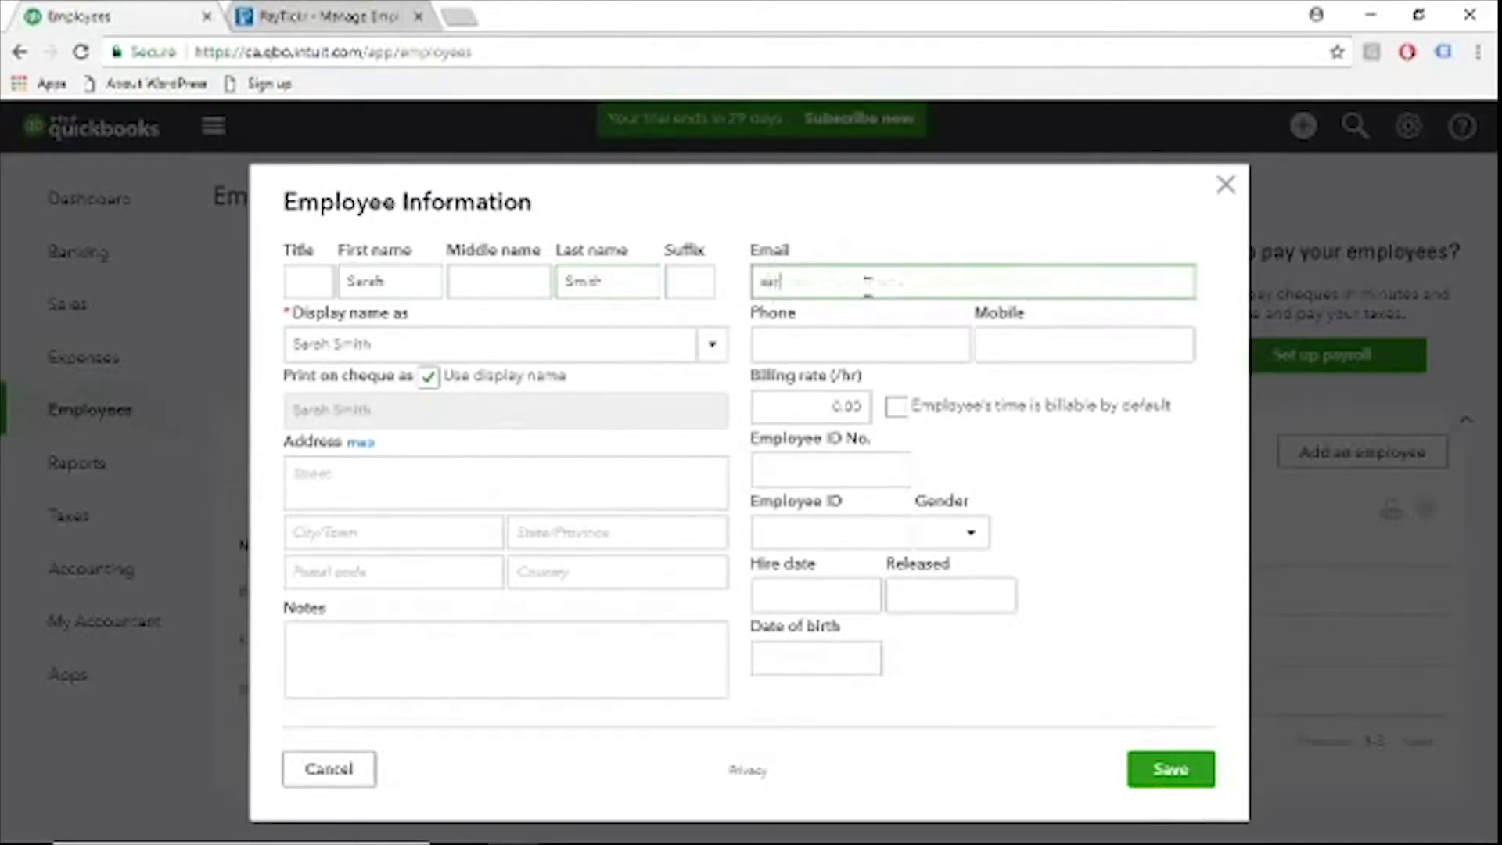
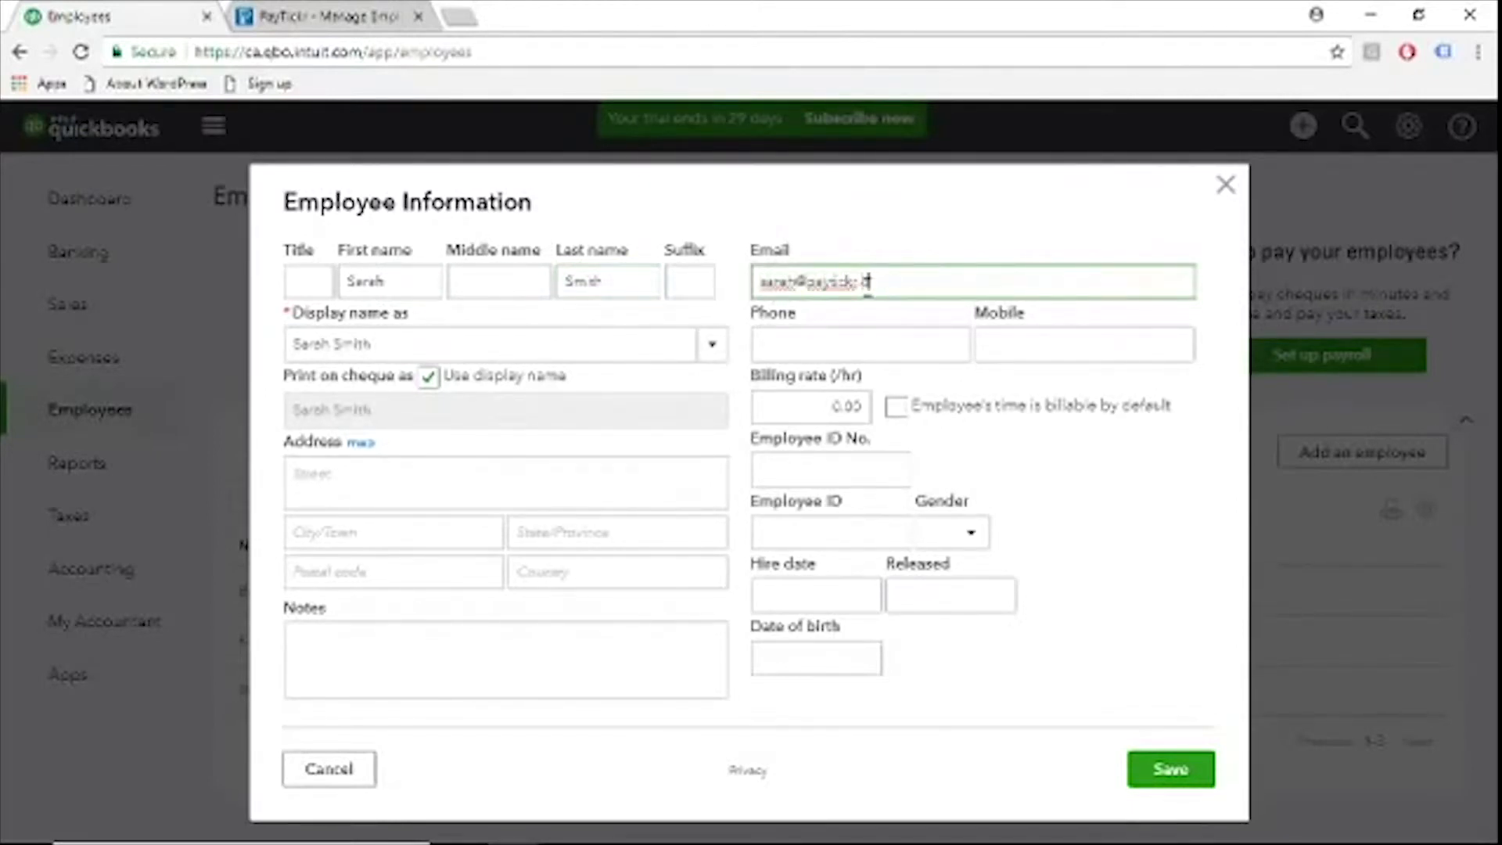
pyautogui.click(1177, 775)
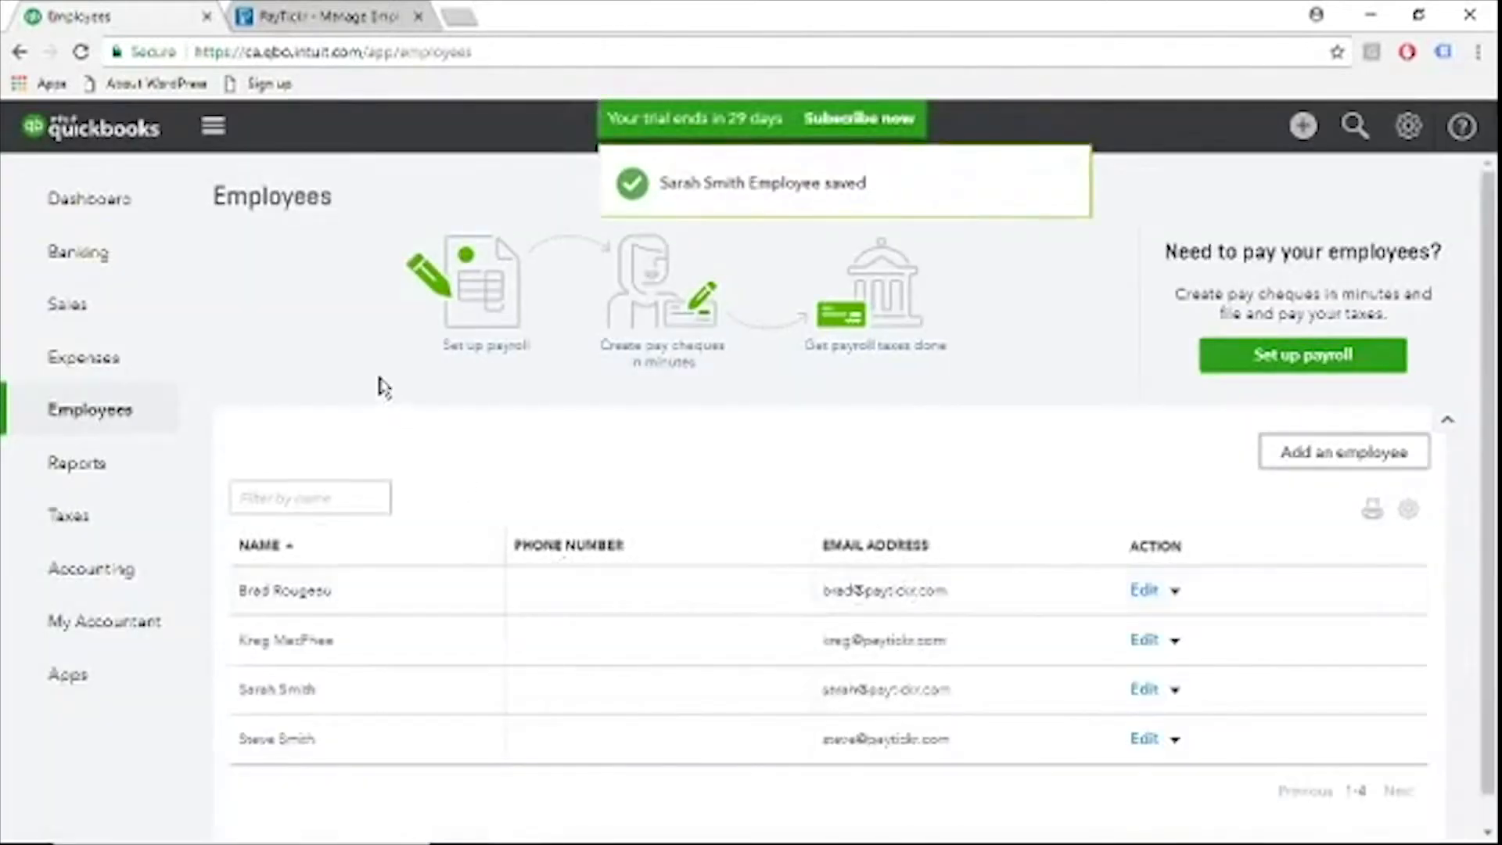
# Switch to PayTickr and refresh the Manage Employees list to check for the employee added in QuickBooks Online
pyautogui.click(321, 17)
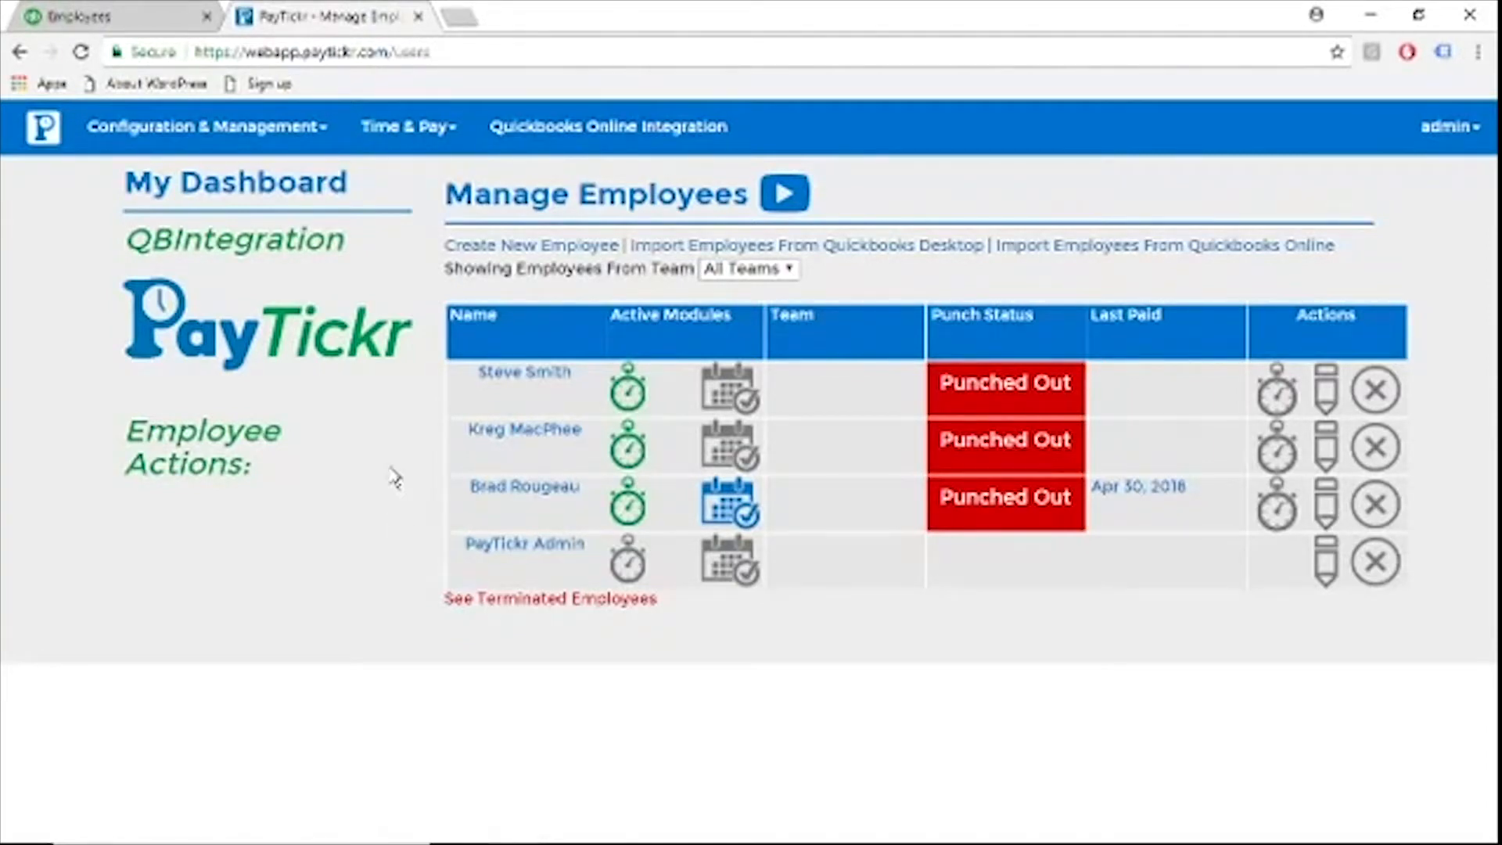
pyautogui.press('F5')
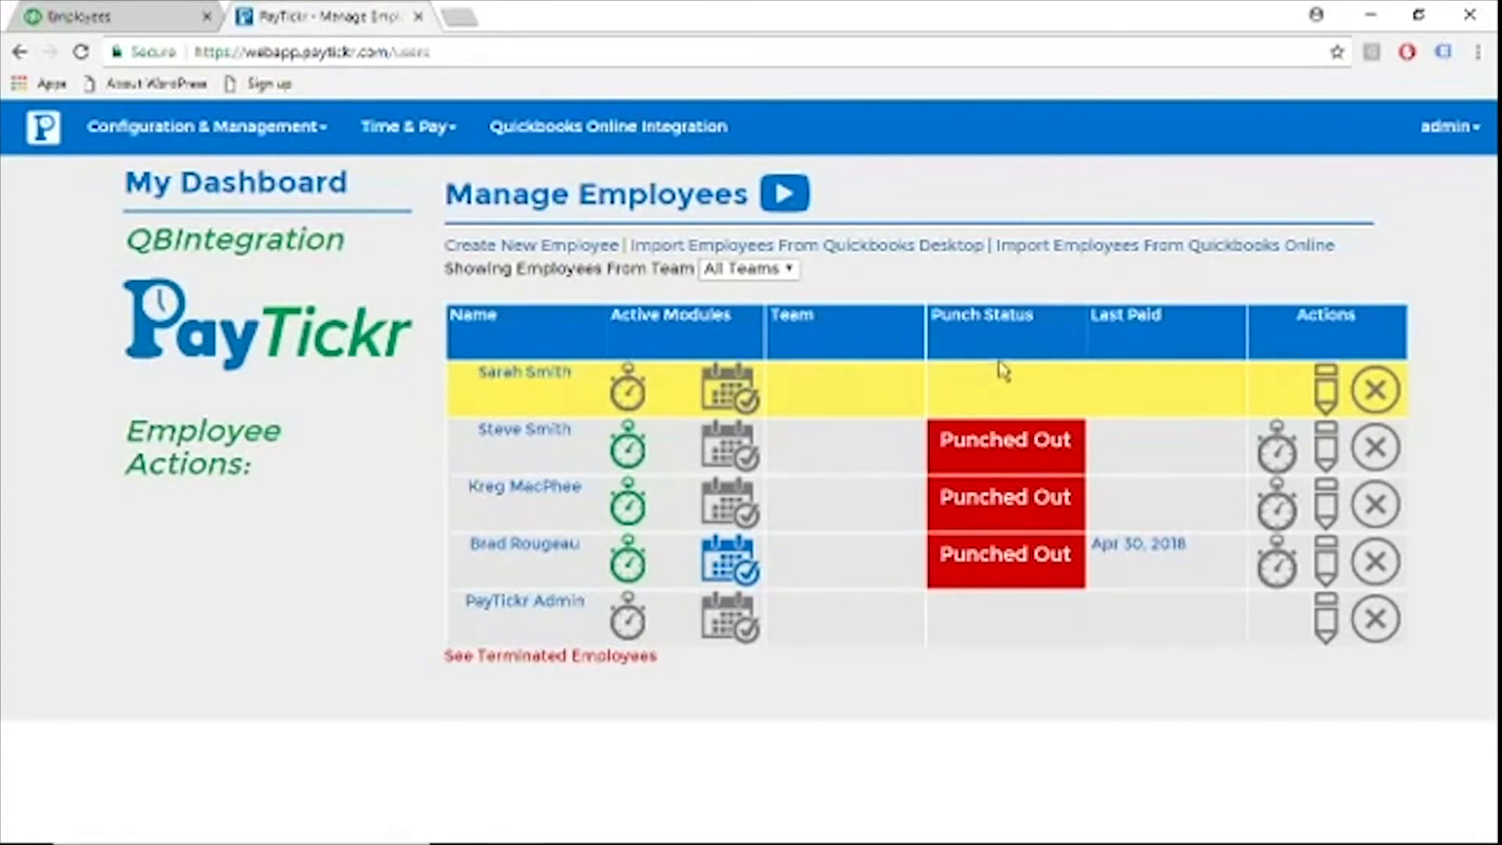
# Edit the highlighted employee's record, fill in the username and a new account password, and try to save the changes
pyautogui.click(1322, 406)
pyautogui.click(734, 323)
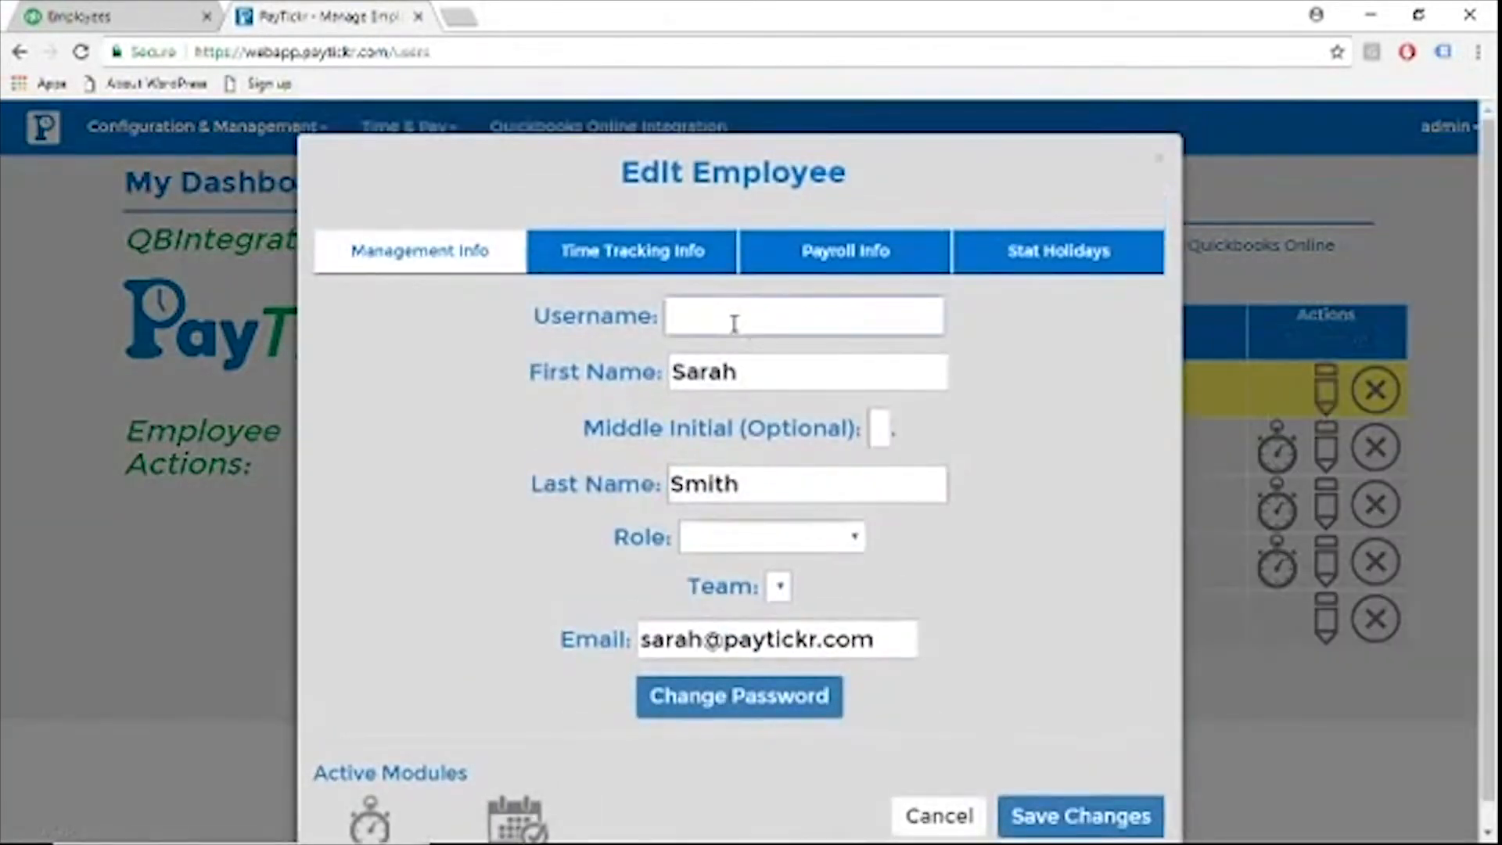
pyautogui.write('sarah')
pyautogui.click(703, 708)
pyautogui.click(741, 734)
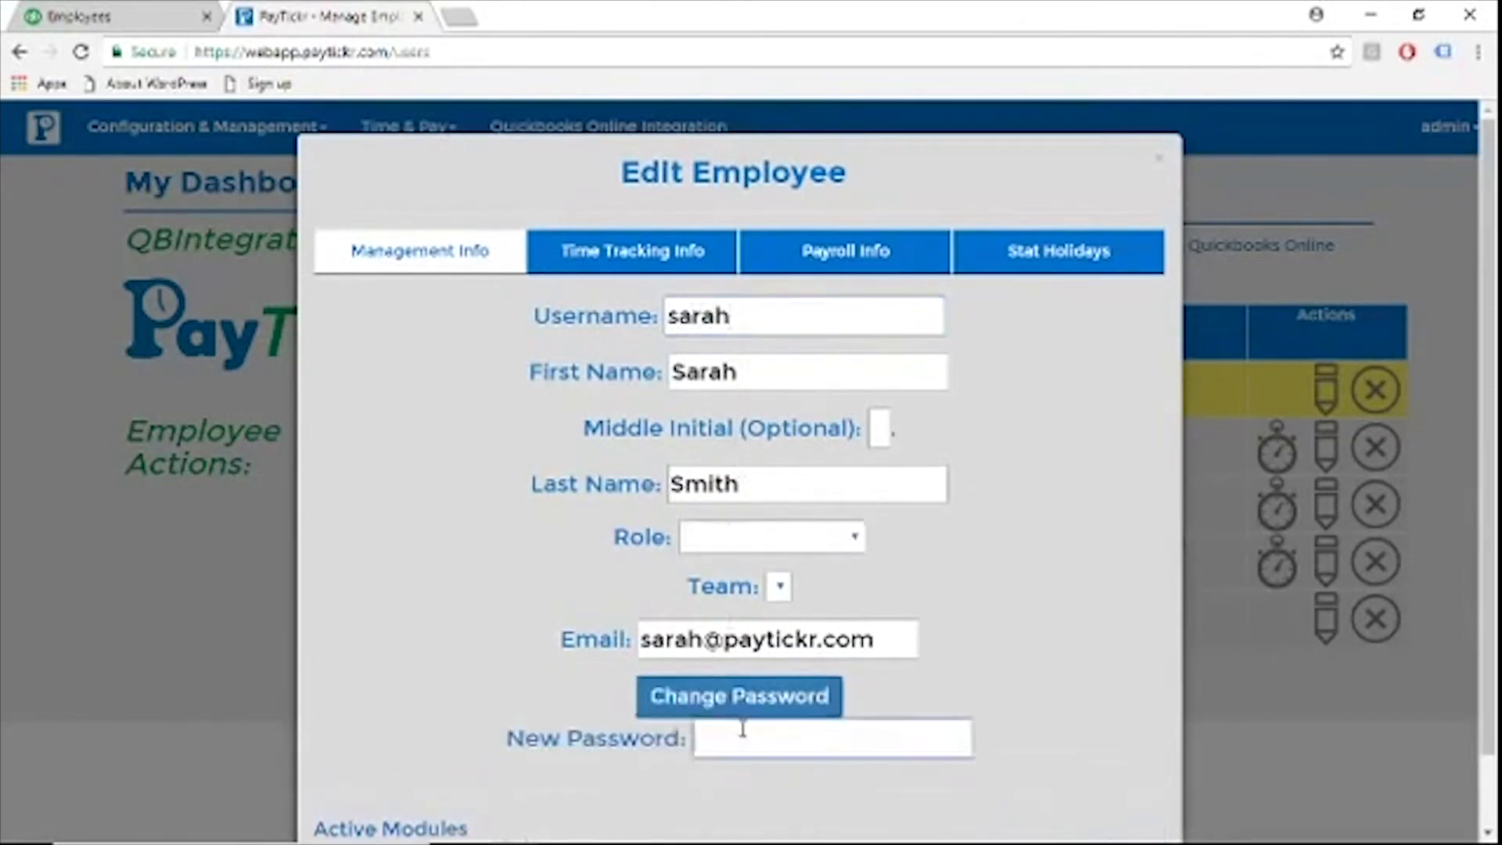
pyautogui.write('12345')
pyautogui.scroll(-2, 1080, 566)
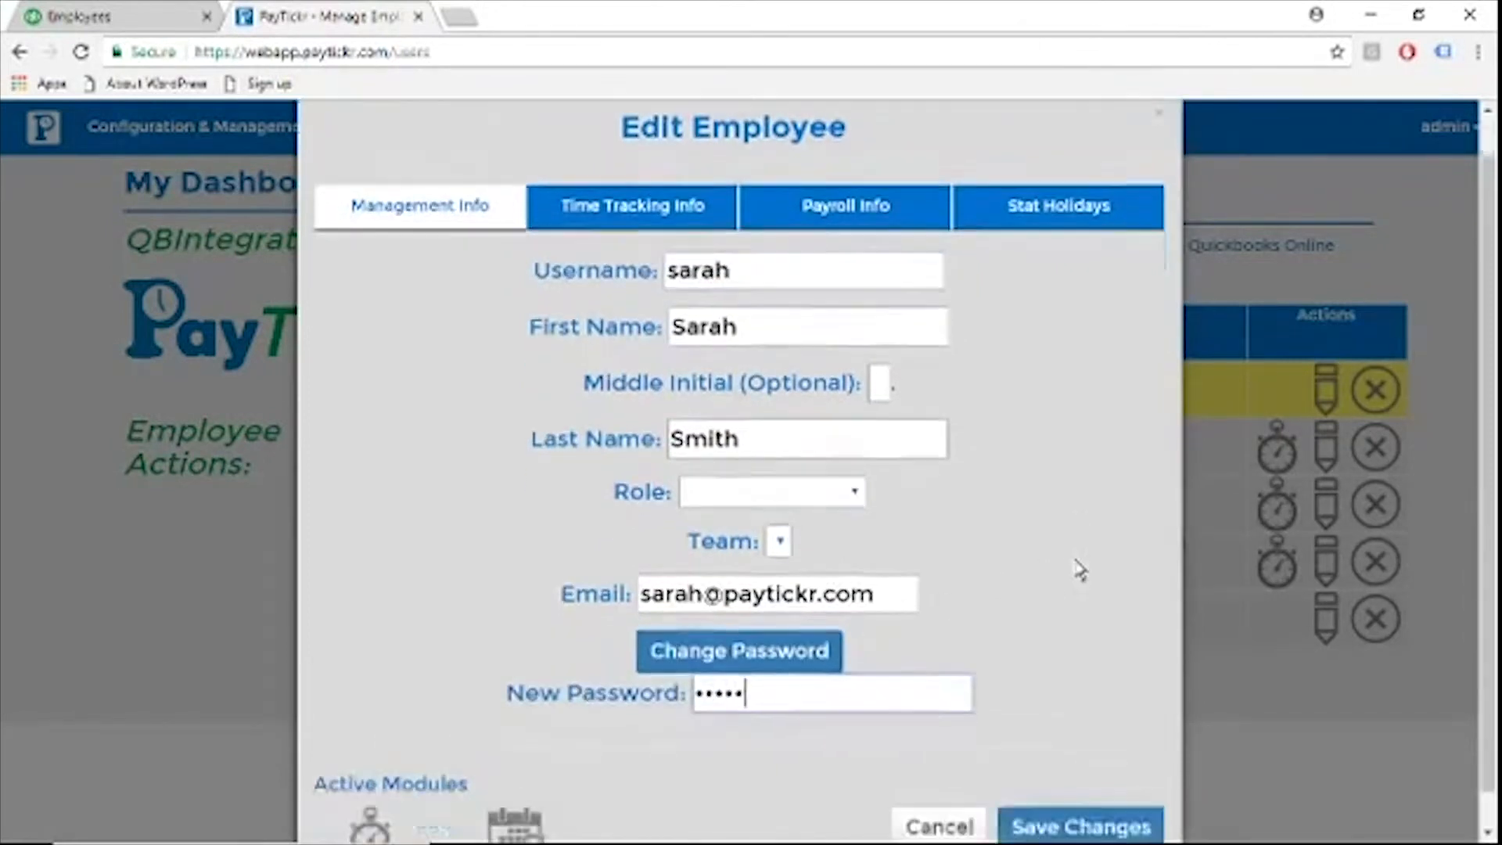
pyautogui.click(1068, 790)
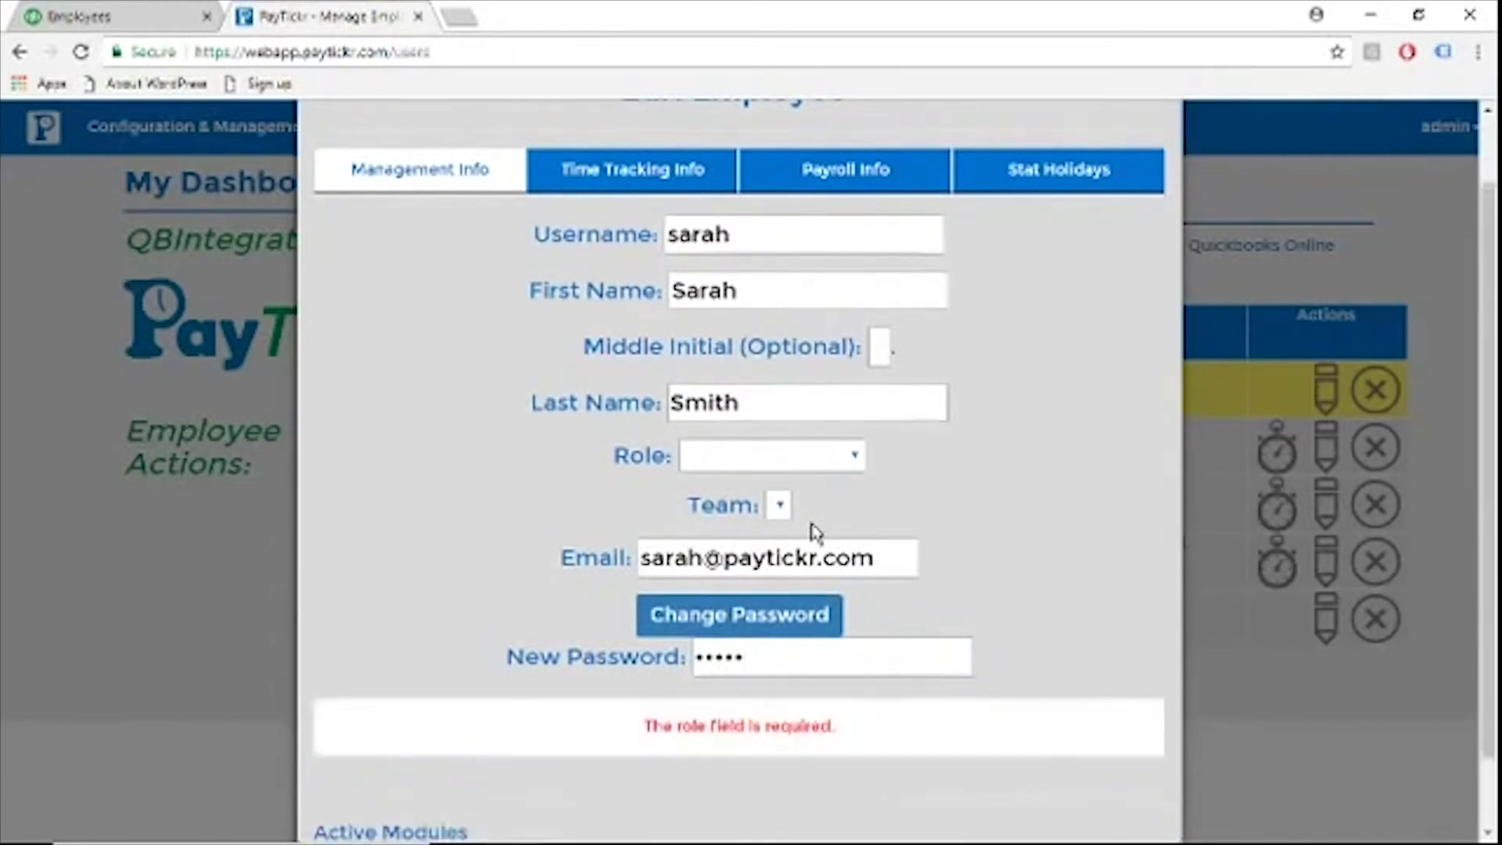
# Set the employee's role to Employee and save the record
pyautogui.click(764, 458)
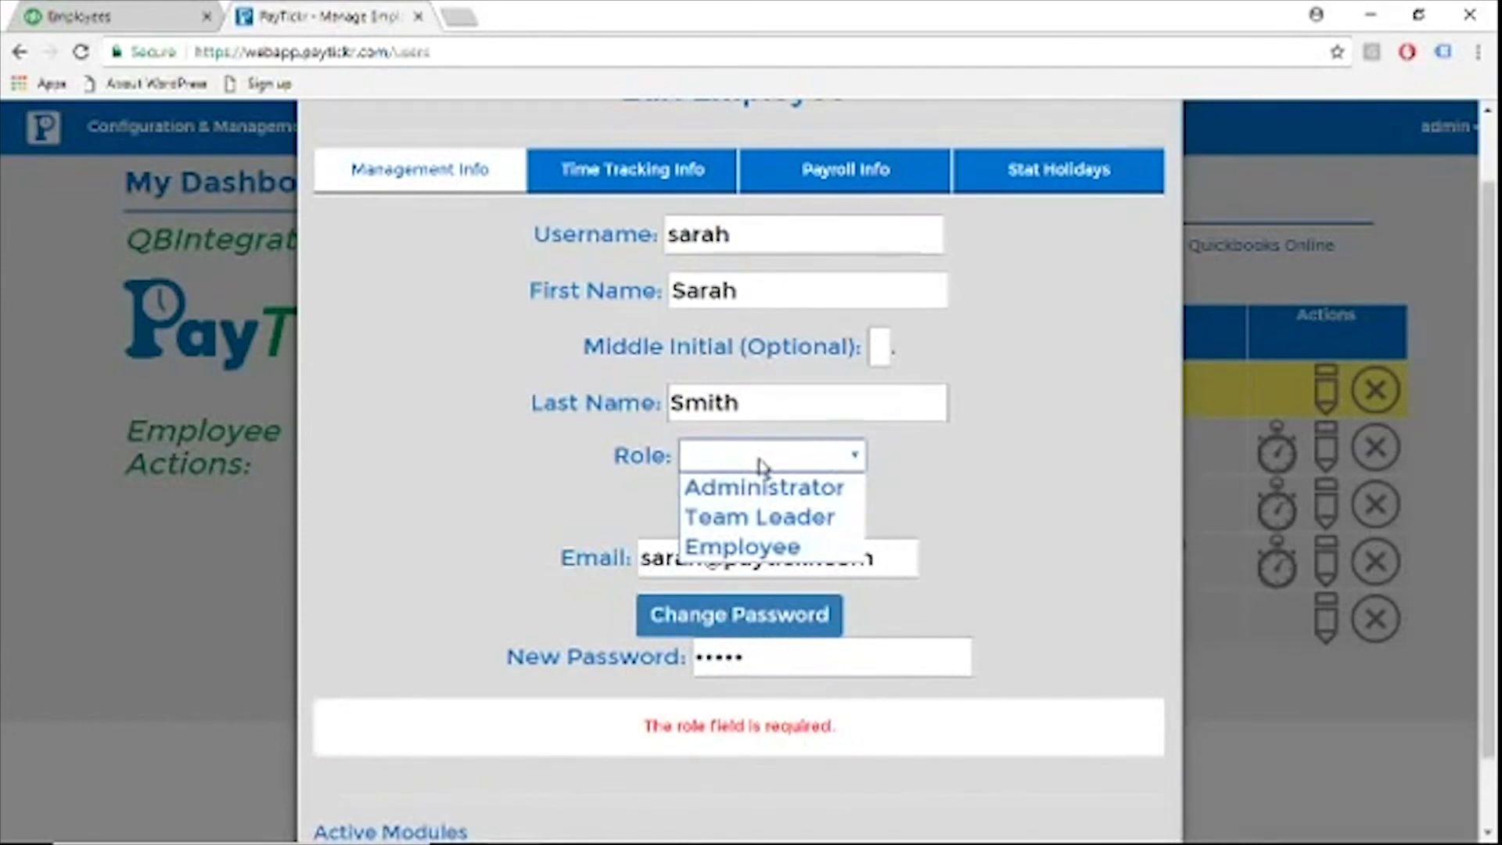
pyautogui.click(759, 548)
pyautogui.scroll(-2, 1106, 540)
pyautogui.click(1086, 794)
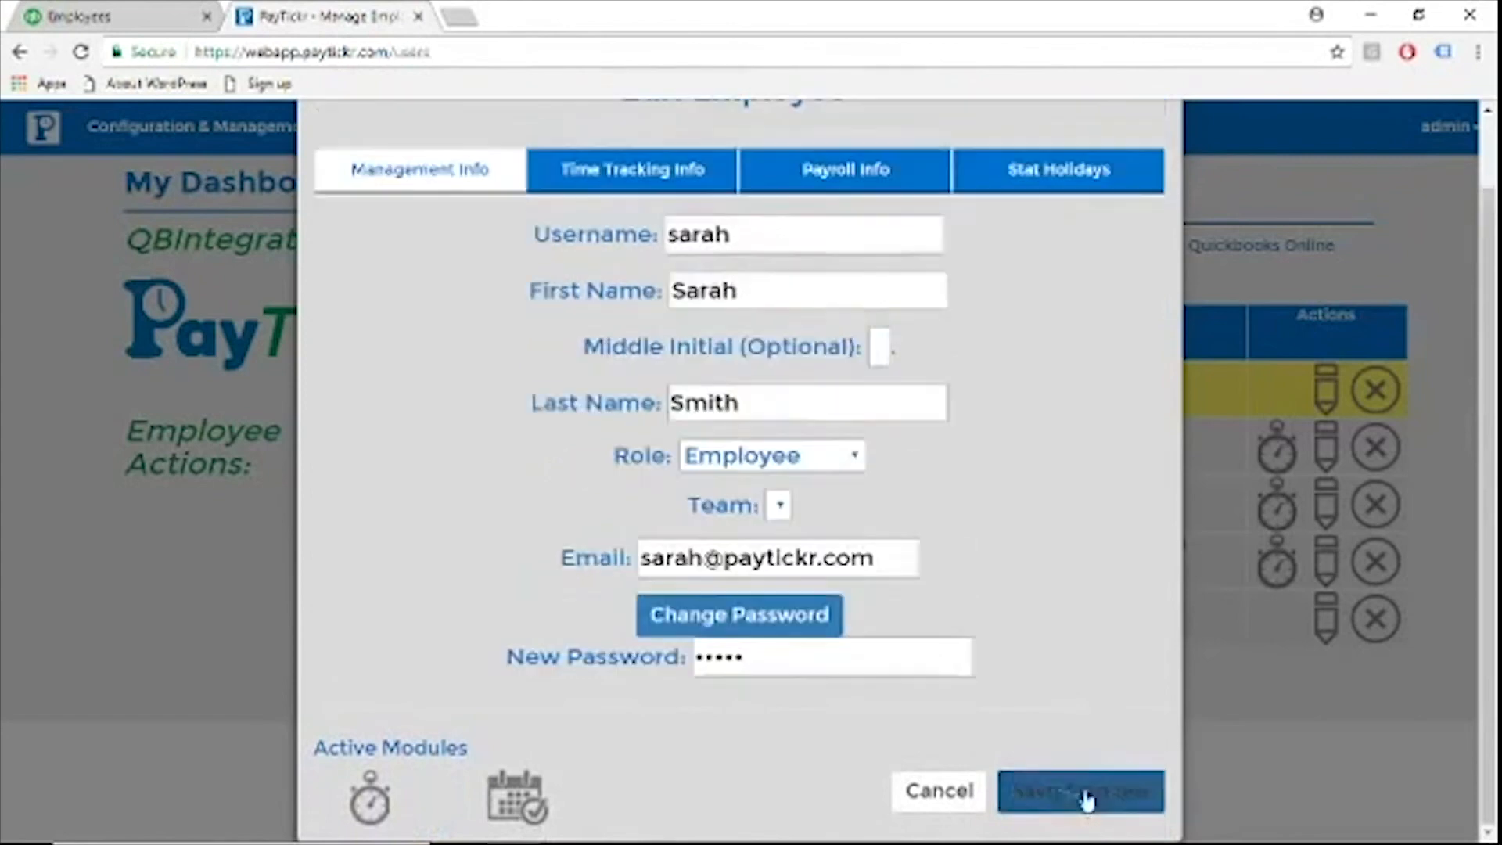